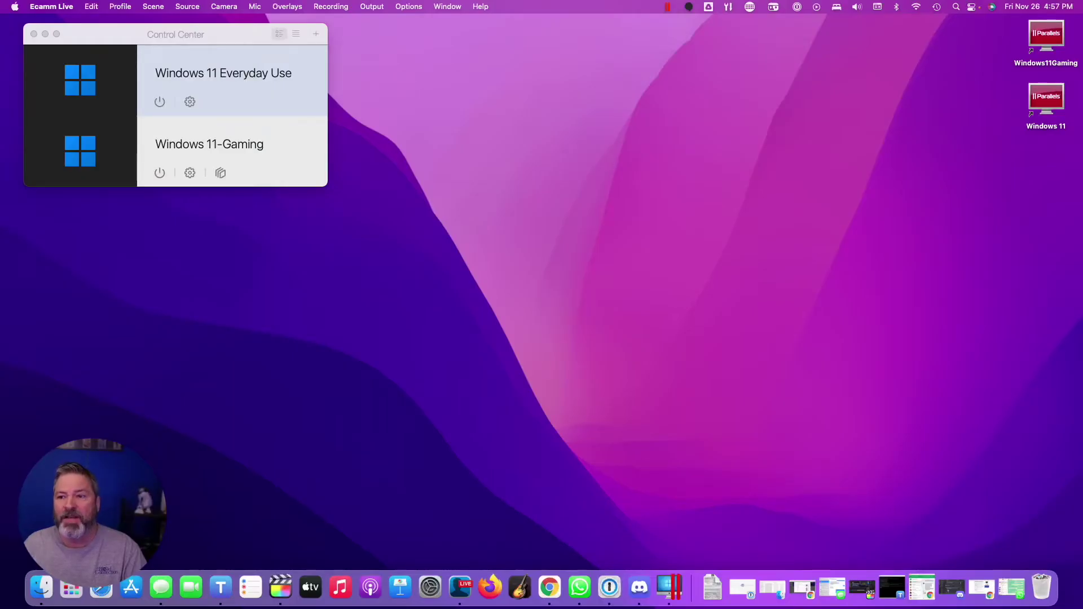
Bring Parallels Desktop to the front, with Control Center listing the Everyday Use and Gaming VMs
left_click(200, 225)
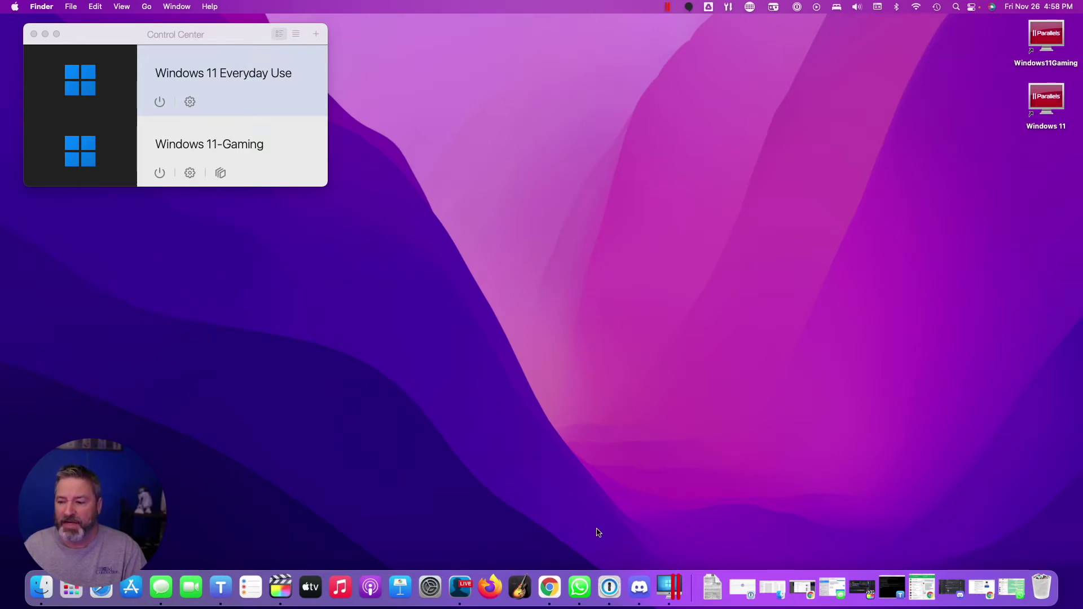
left_click(669, 588)
mouse_move(107, 87)
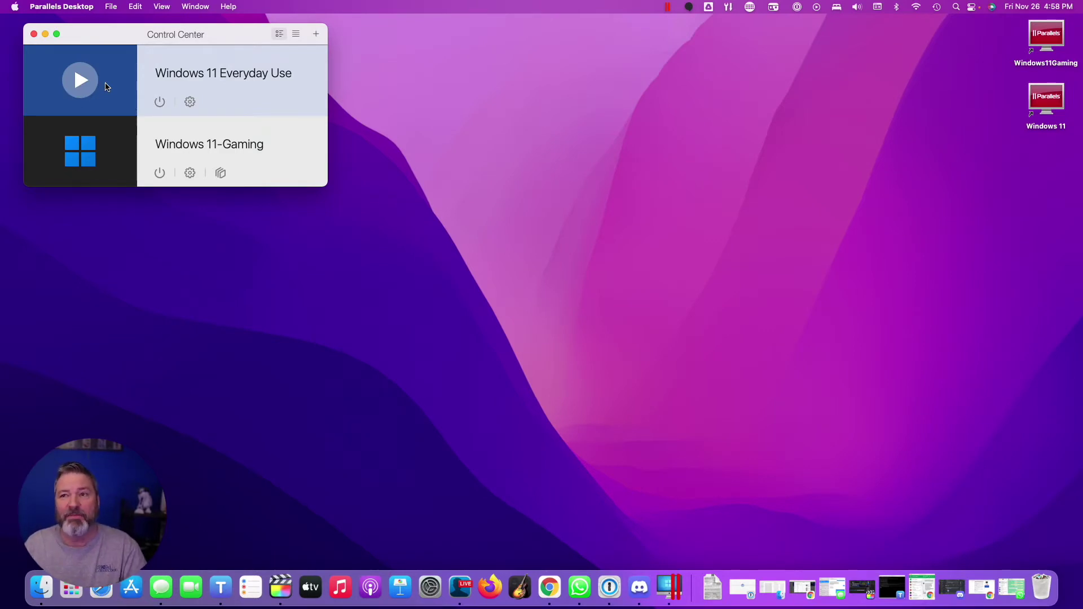
left_click(110, 7)
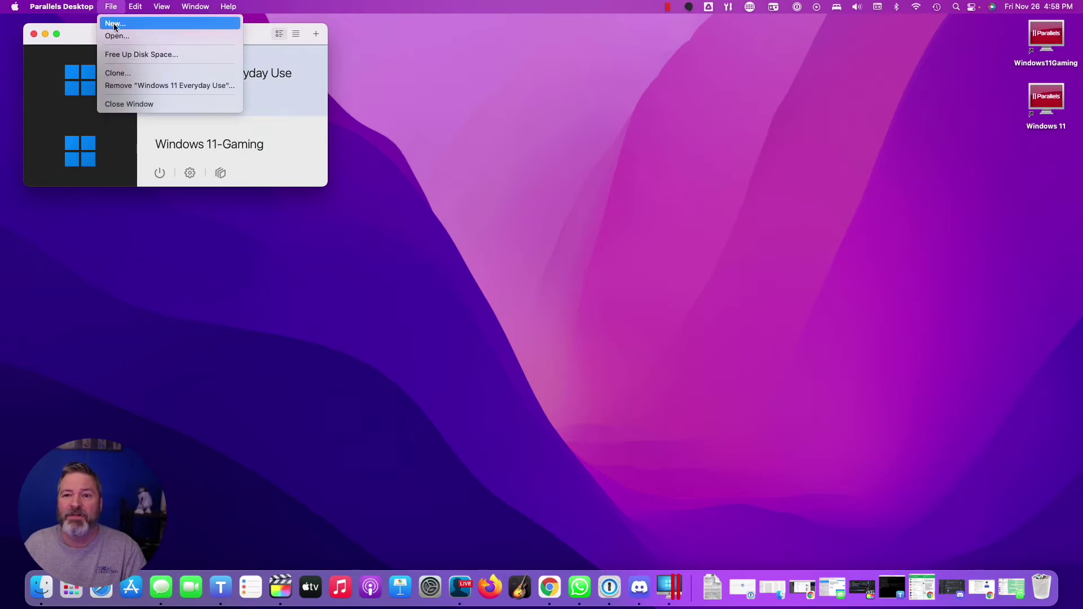
Start downloading Ubuntu 20.04.2 ARM64 as a new virtual machine through the New VM wizard
left_click(115, 25)
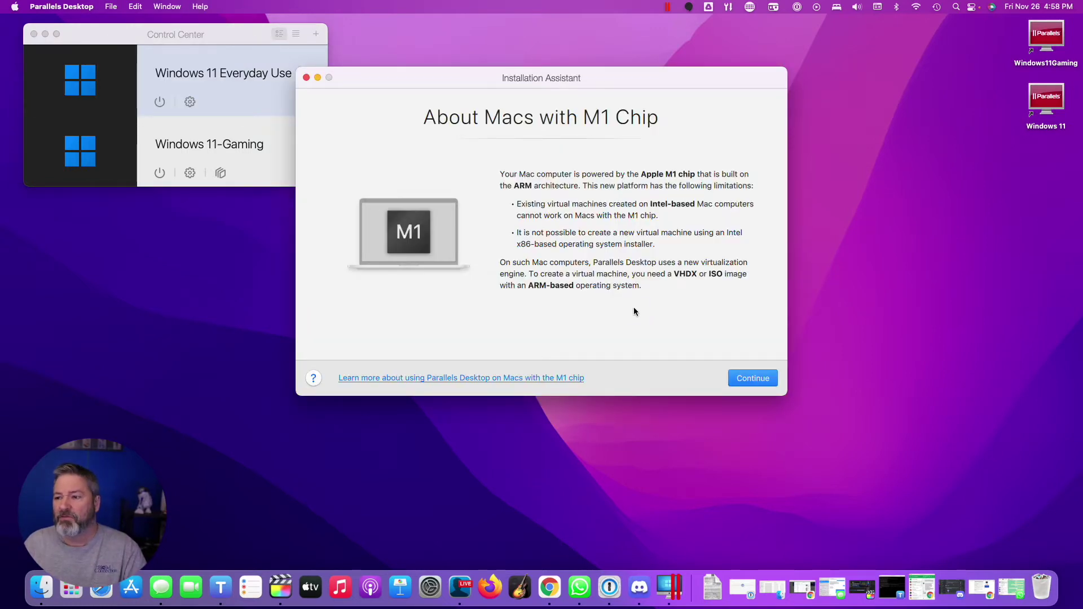
left_click(749, 378)
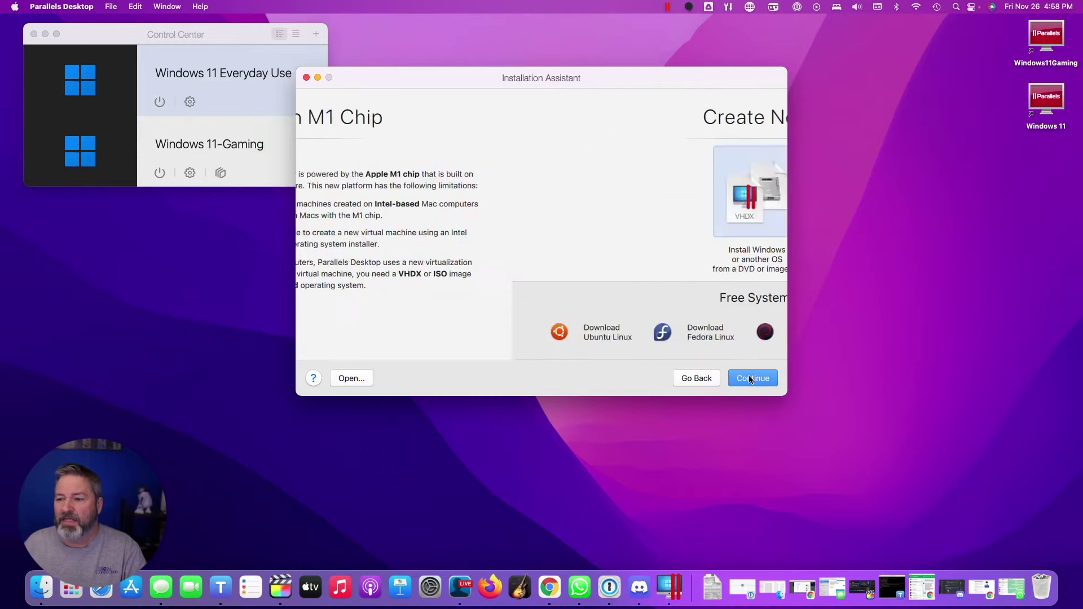
left_click(377, 334)
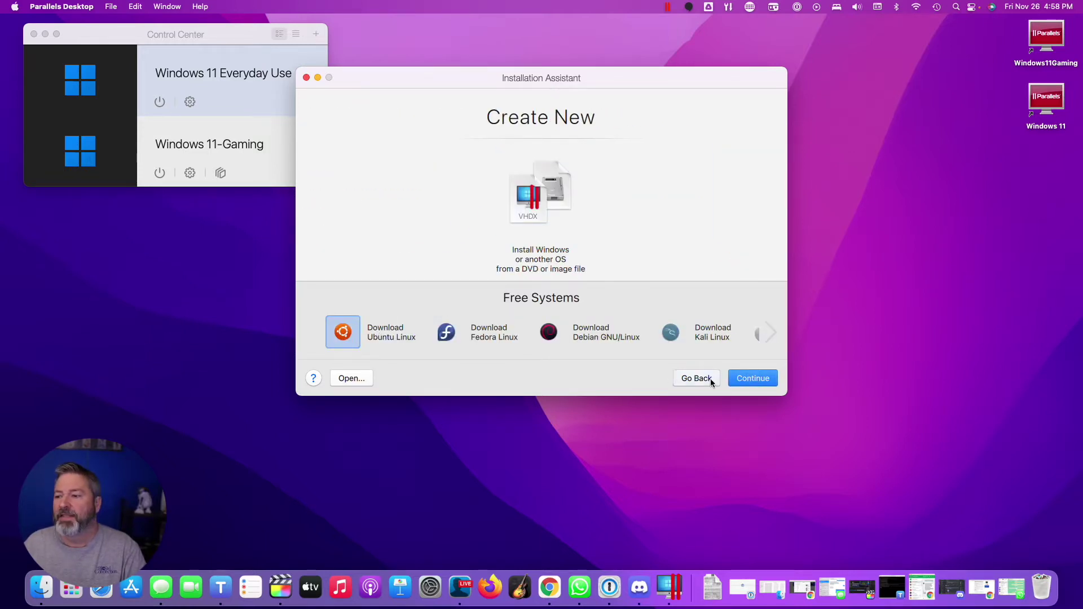
left_click(748, 380)
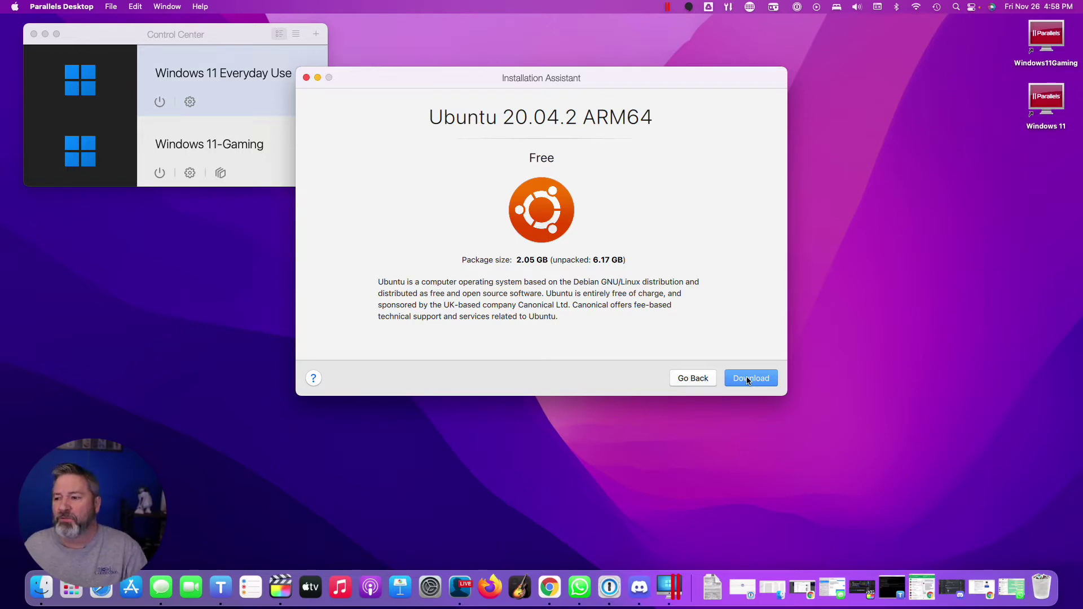
left_click(747, 378)
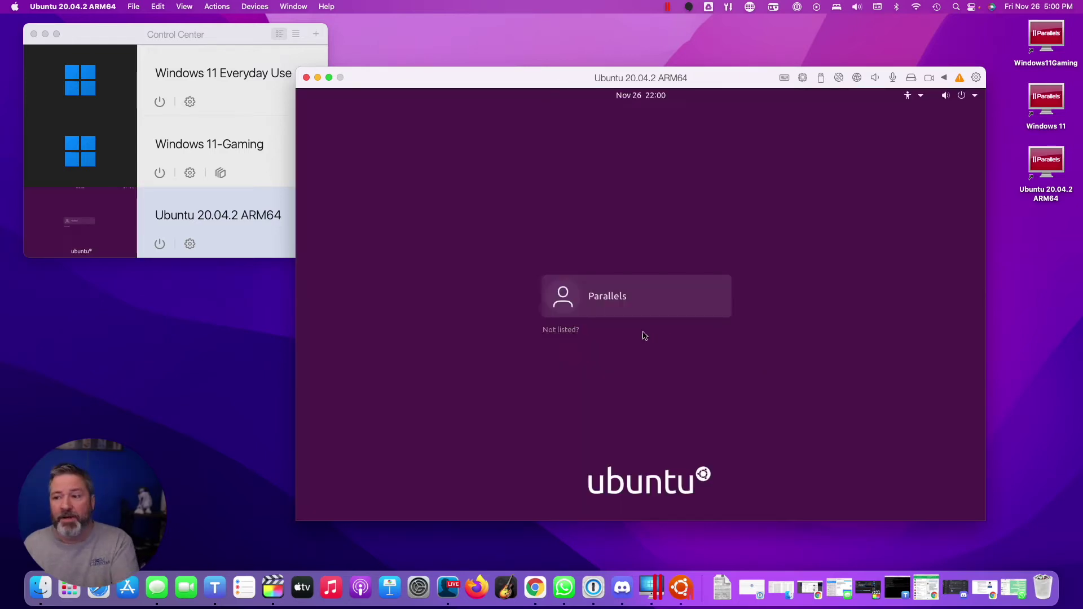
Log into the Parallels account after setting and confirming a new password
left_click(564, 296)
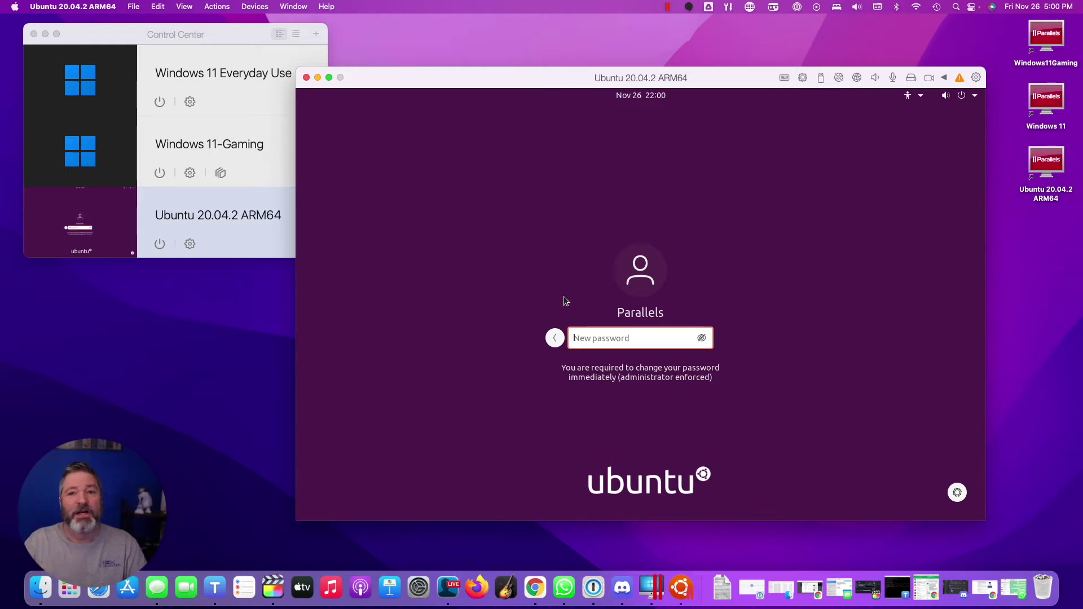
type("•••••••••")
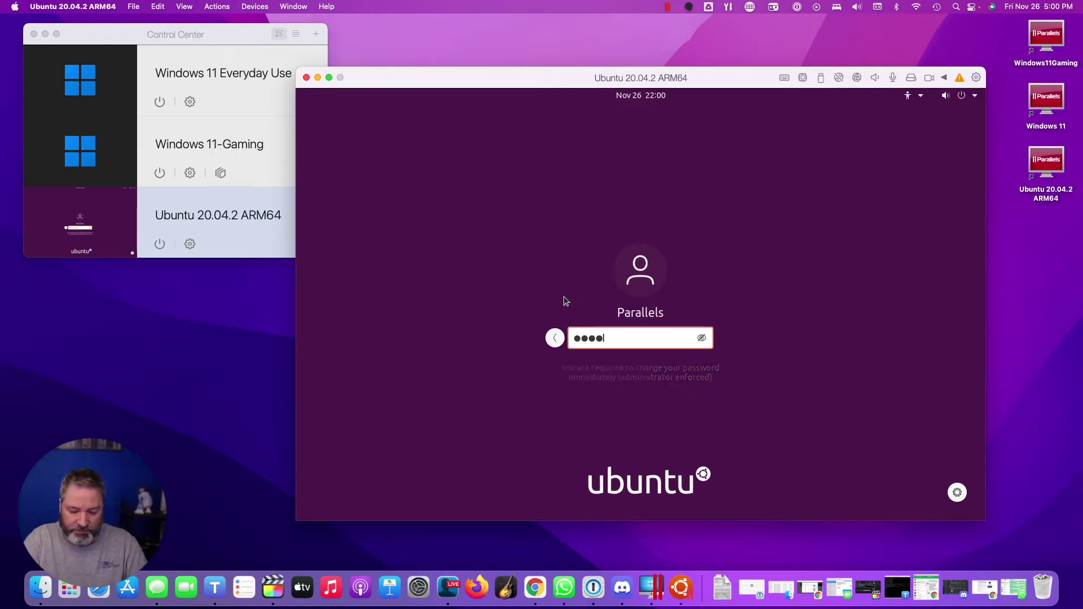
key("Return")
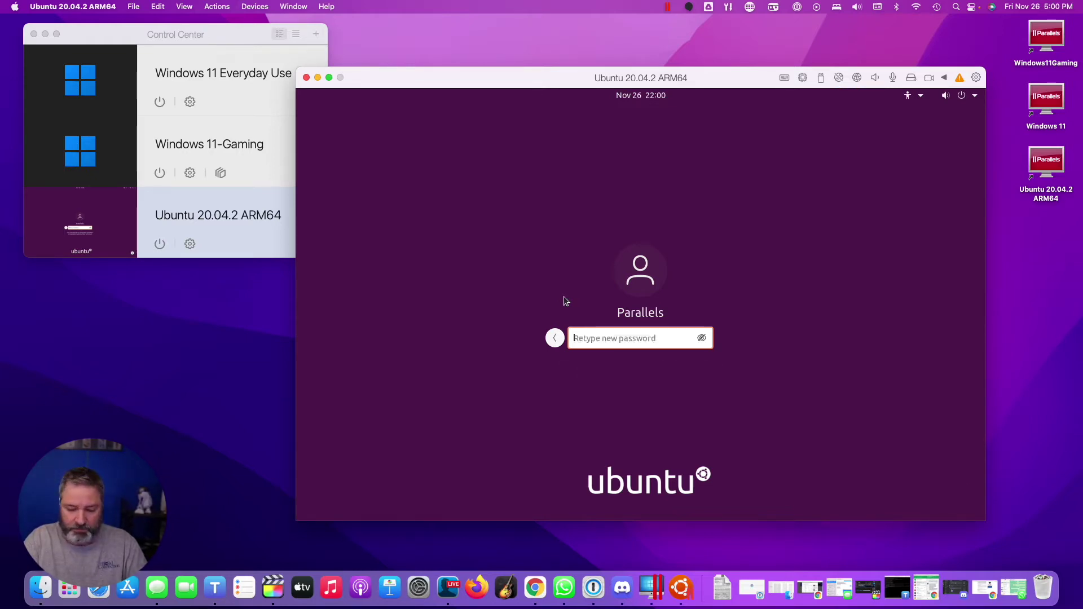
type("•••••••••")
key("Return")
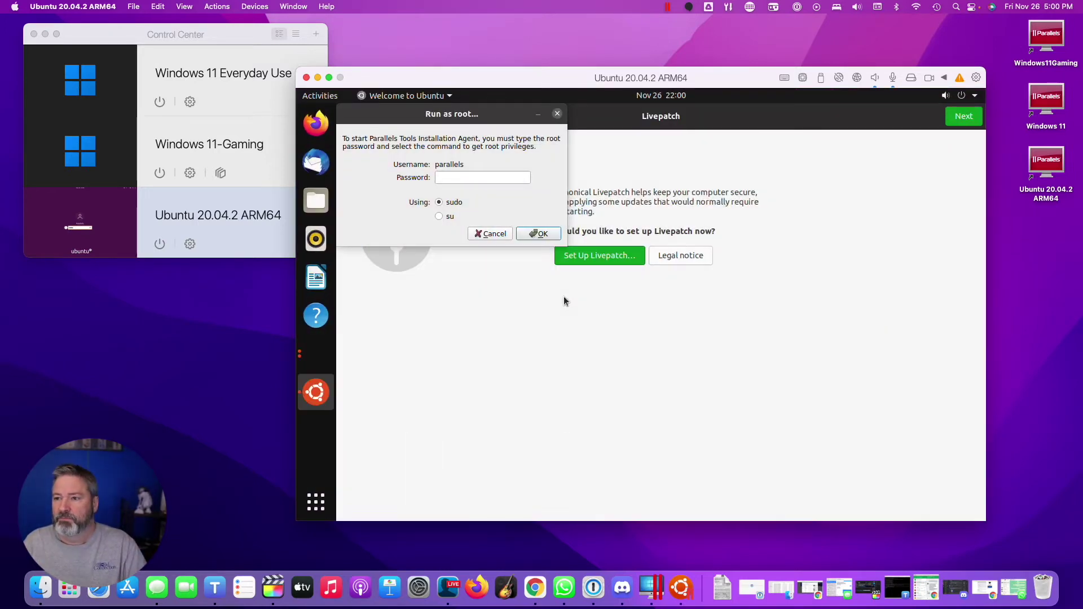
Authorize the Parallels Tools install with the root password, then restart Linux to finish it
left_click(482, 178)
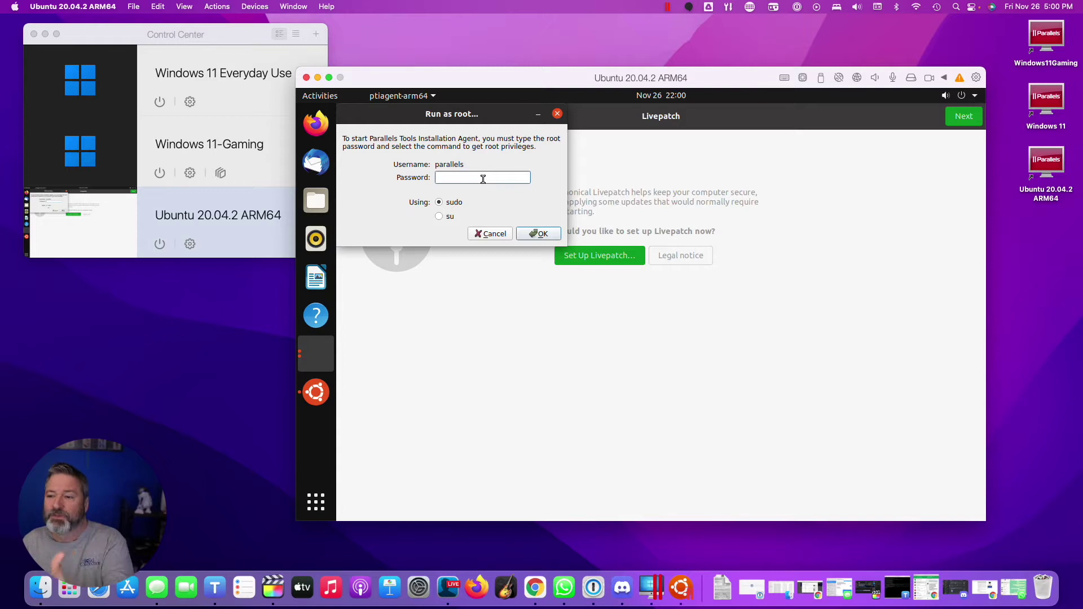
type("••••")
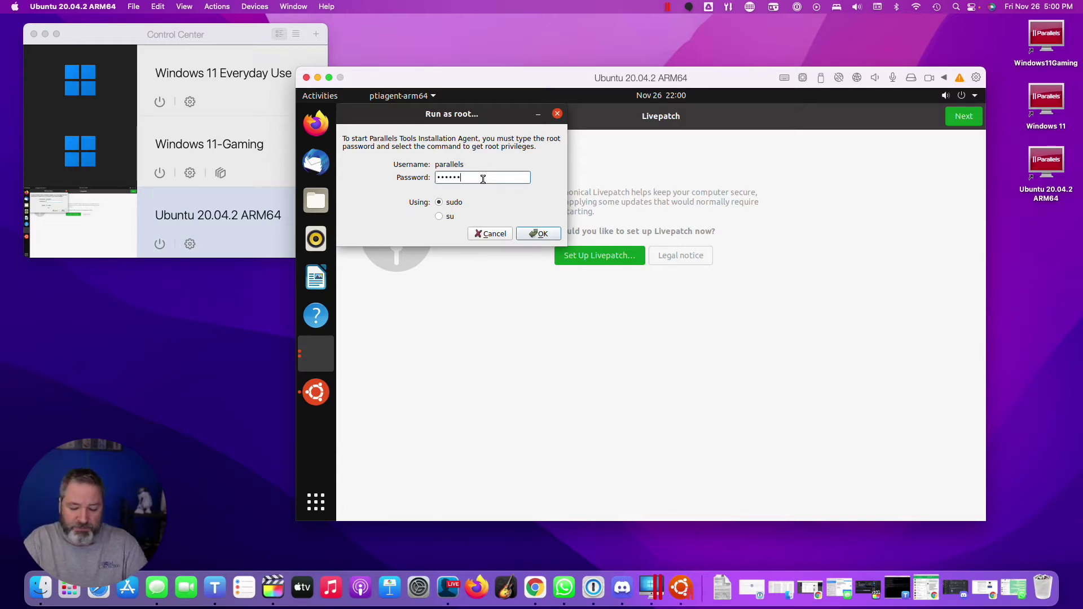
key("Return")
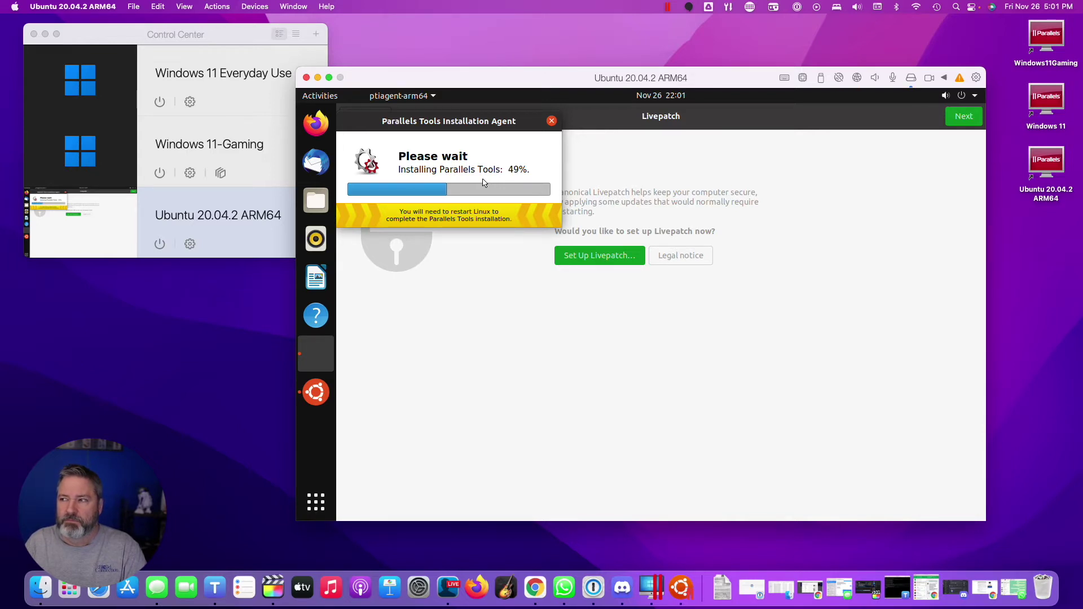
left_click_drag(514, 83, 401, 75)
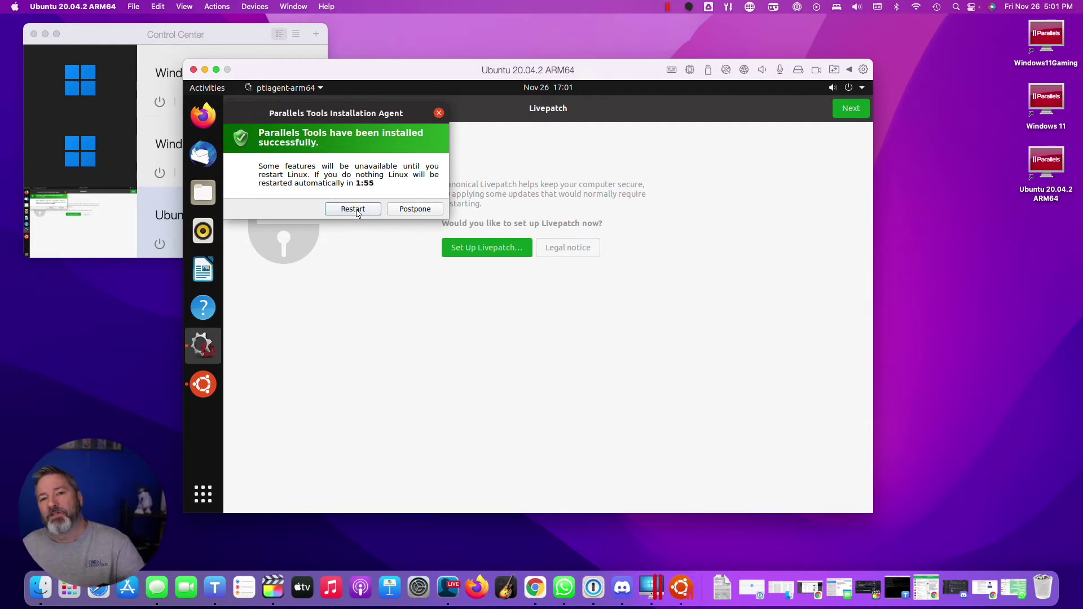
left_click(353, 210)
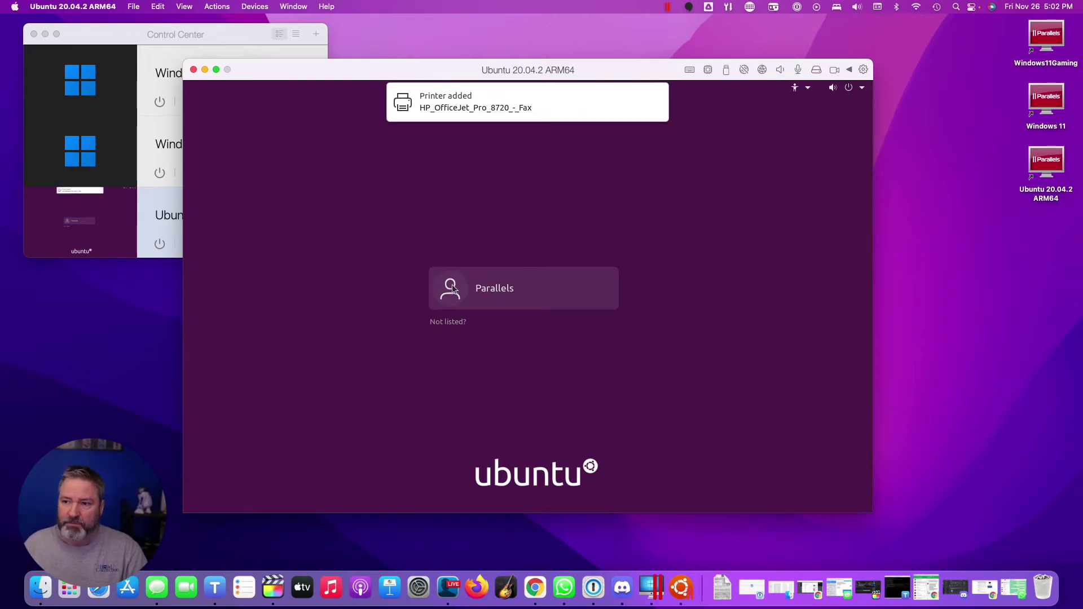
Log back into the Parallels account with its password after the reboot
left_click(453, 289)
type("•••")
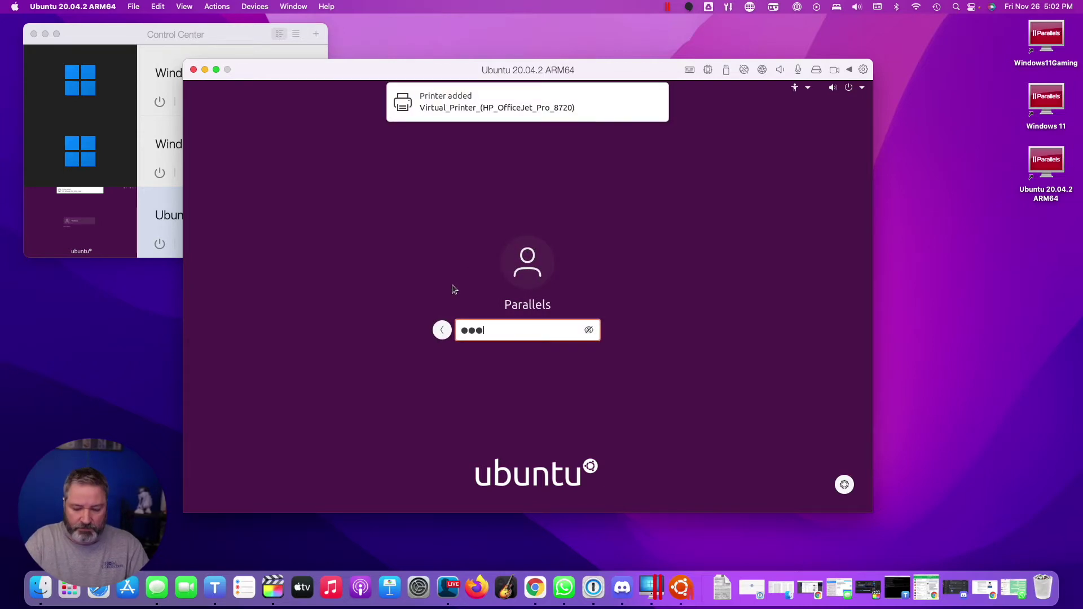
type("••••••")
key("Return")
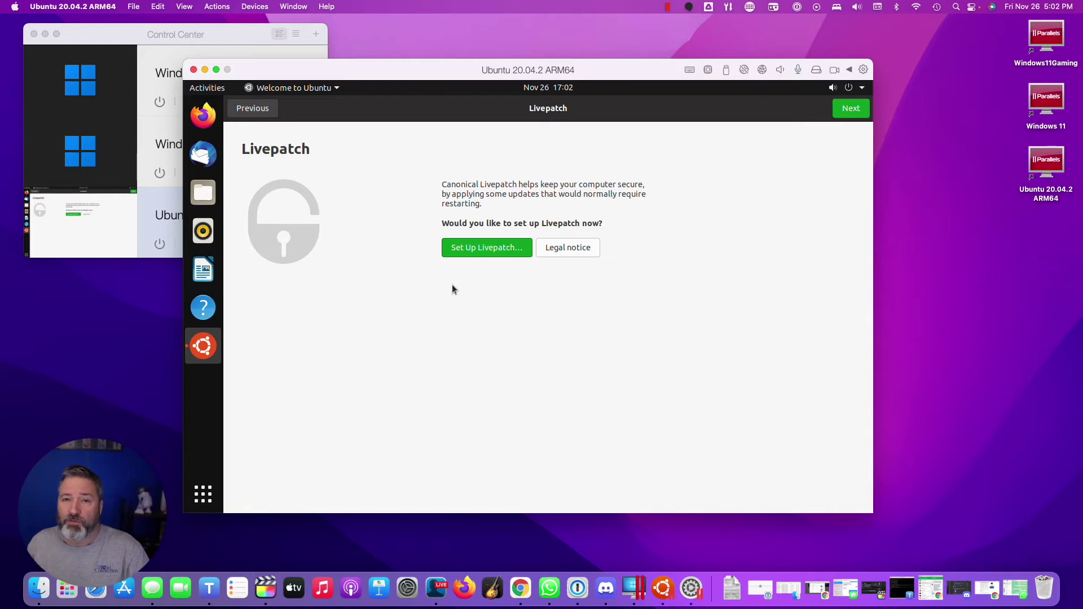
Complete the Welcome to Ubuntu wizard, choosing not to send system info to Canonical
left_click(850, 110)
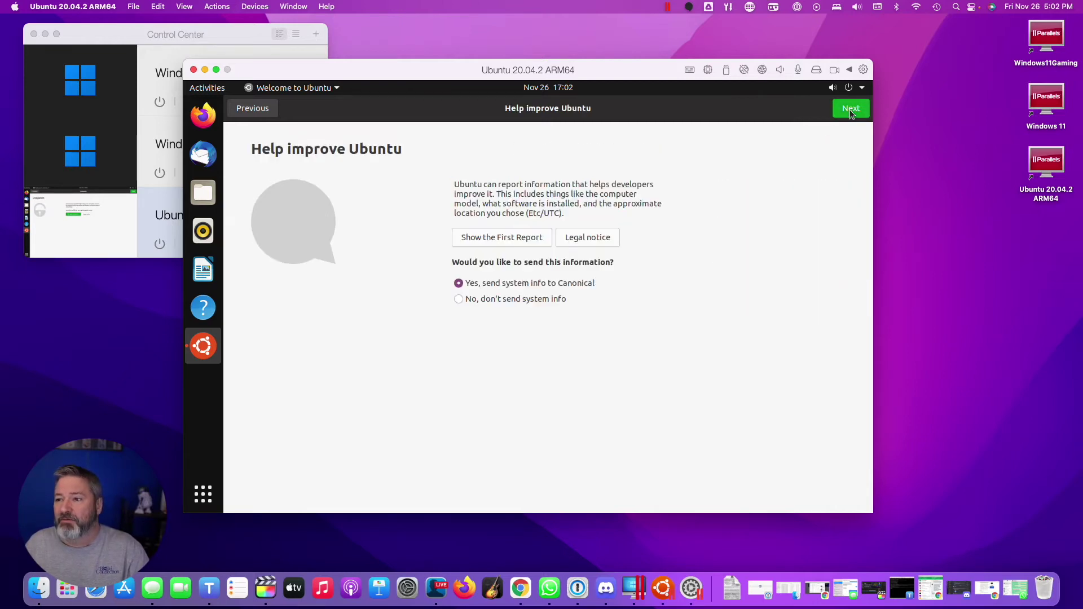
left_click(489, 300)
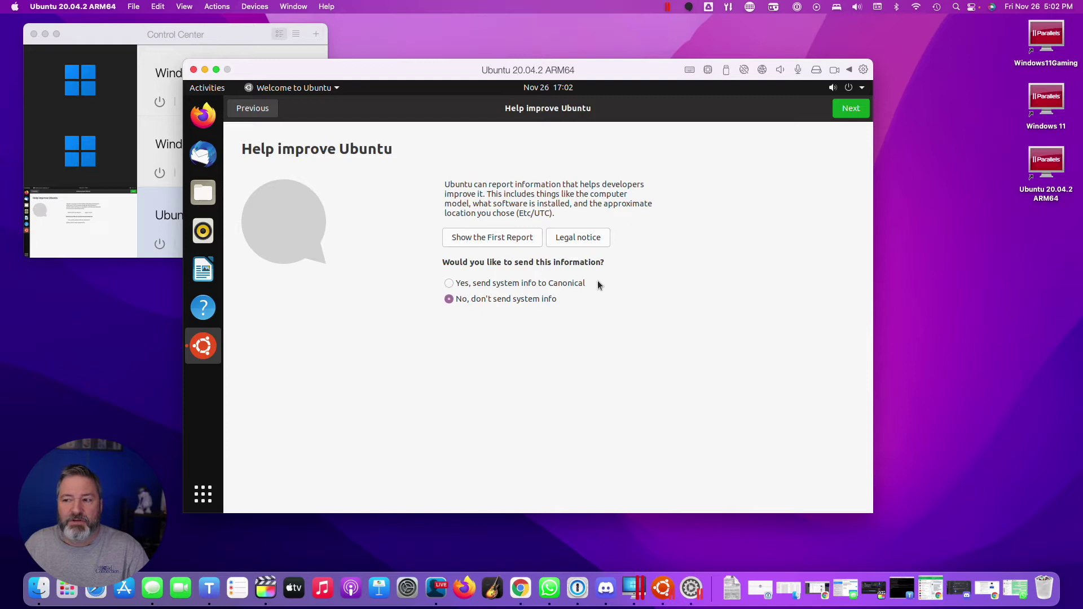
left_click(848, 114)
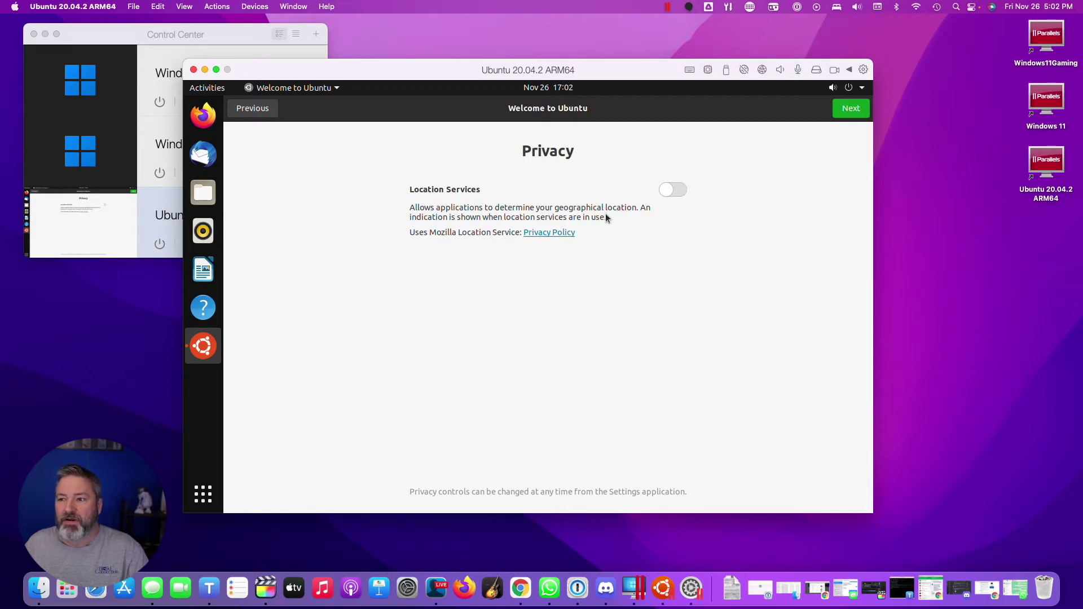
left_click(855, 108)
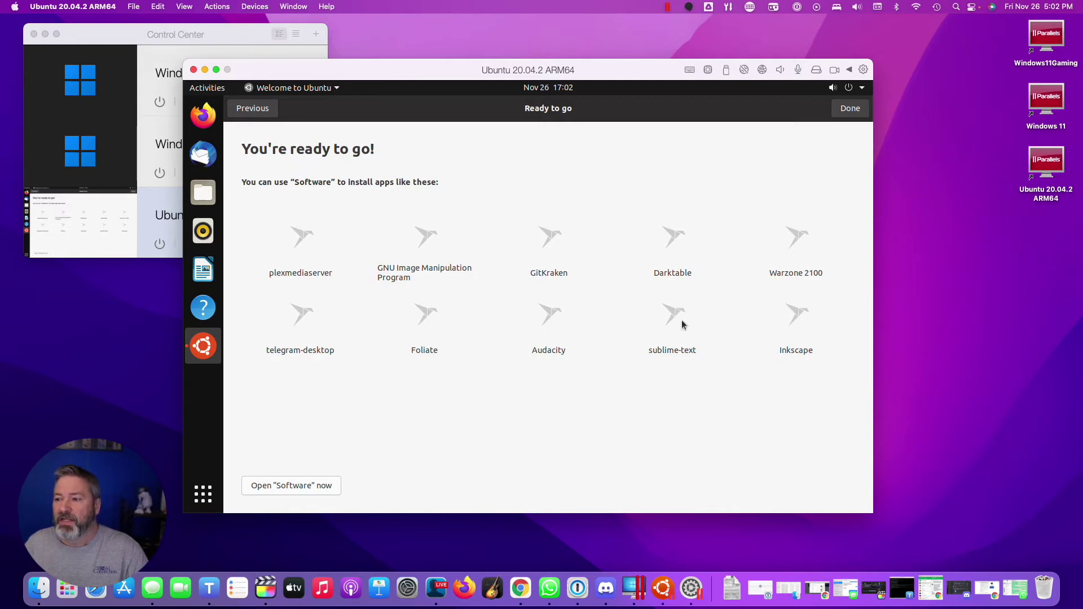
left_click(842, 110)
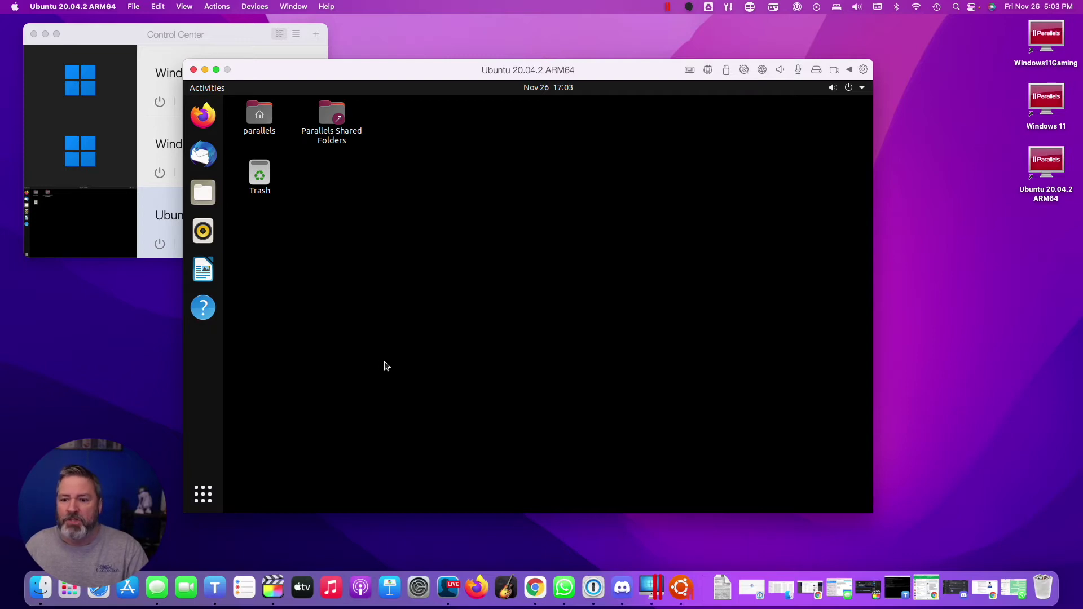
Open the Users page in Settings and unlock it with the account password
left_click(204, 499)
type("user")
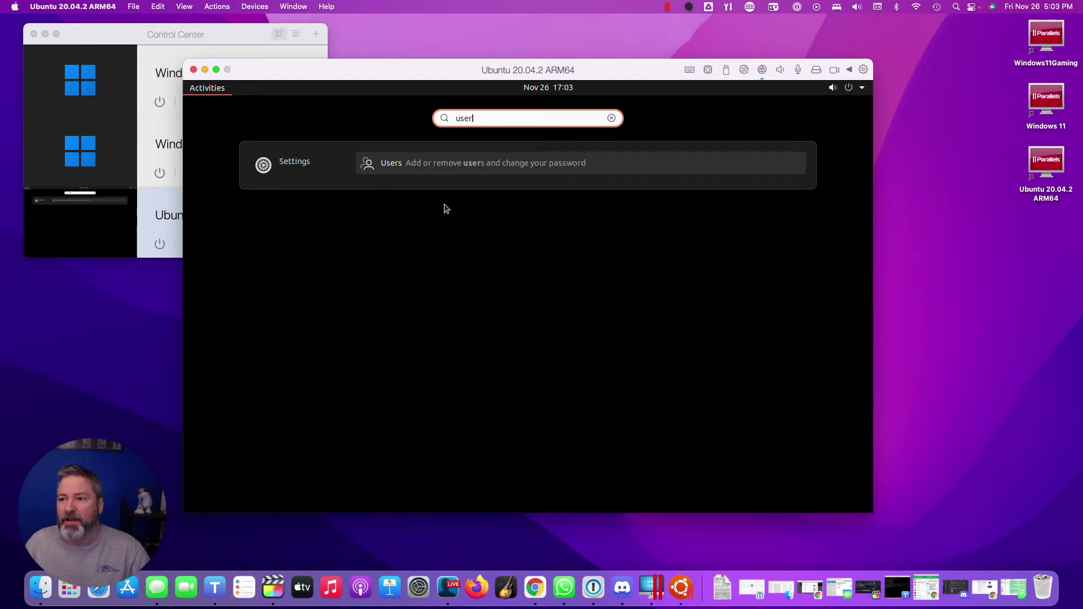
left_click(458, 167)
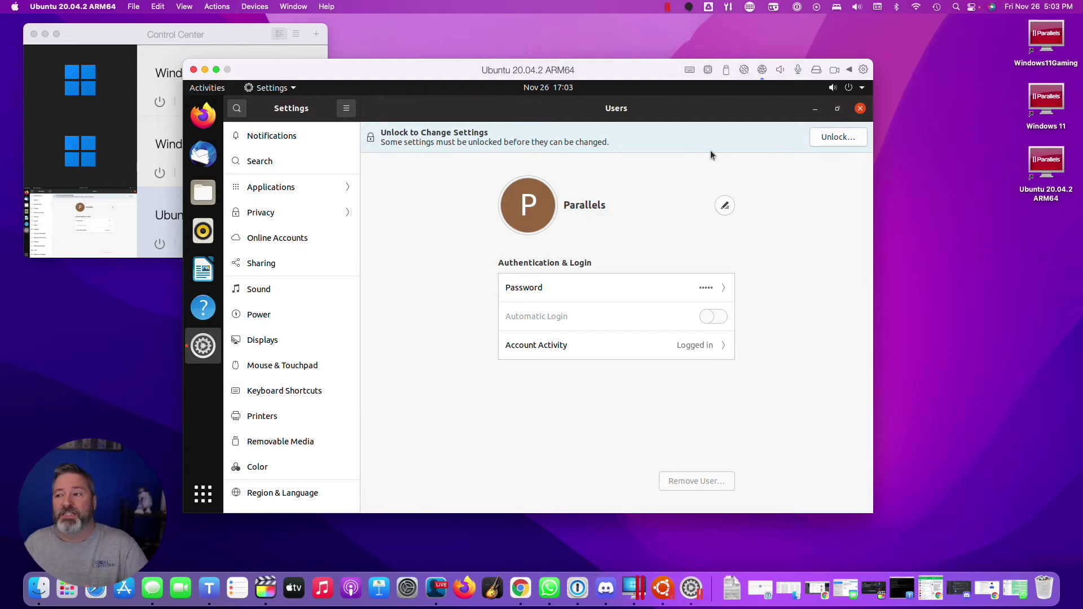
left_click(848, 139)
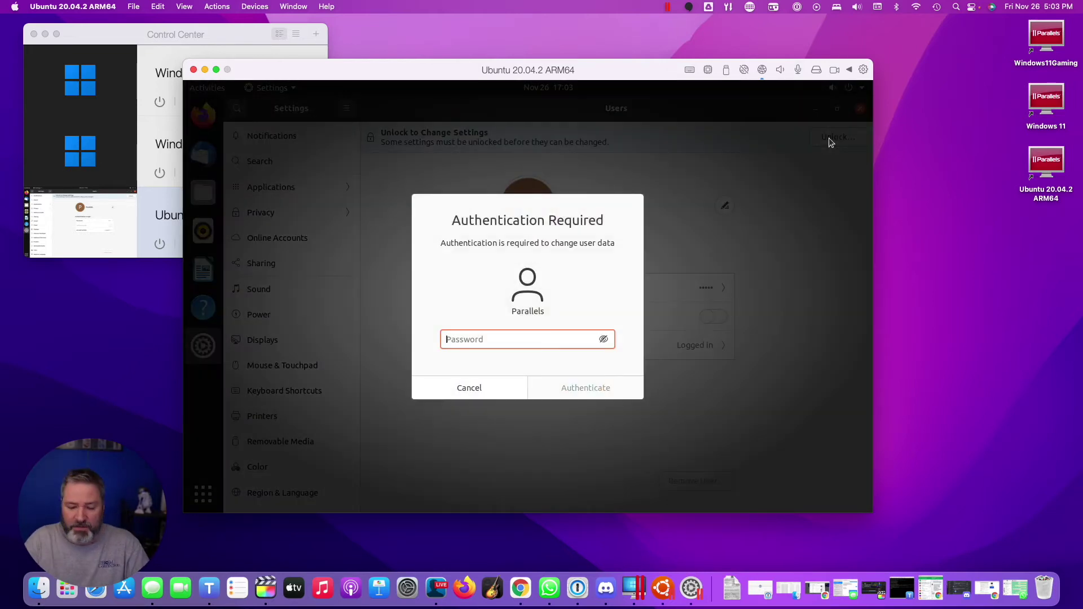
type("********")
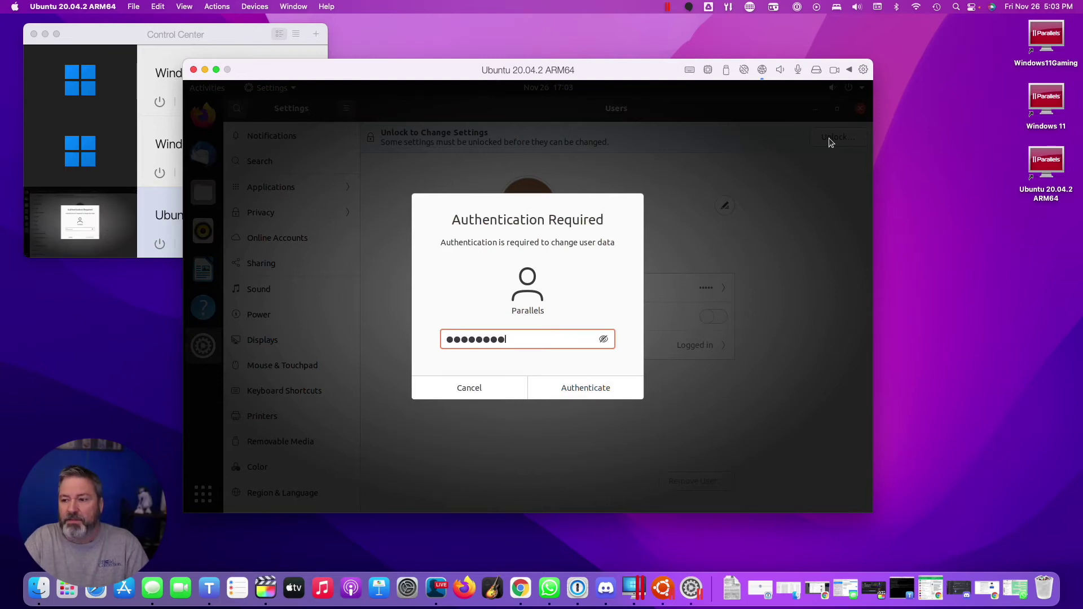
key("Return")
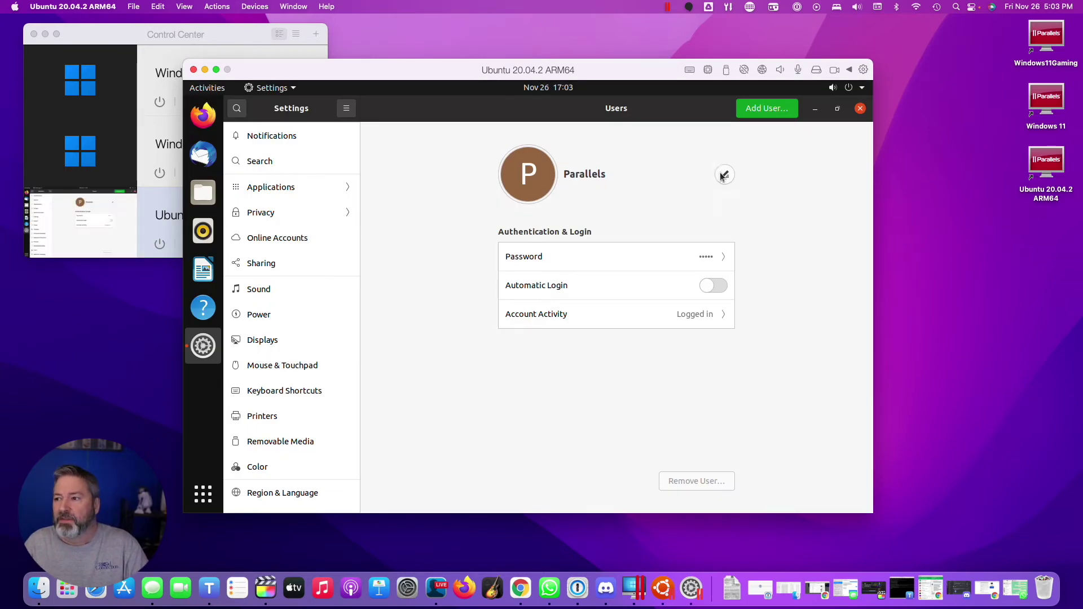
Change the account's display name to the user's first name and close Settings
left_click(723, 176)
type("roy")
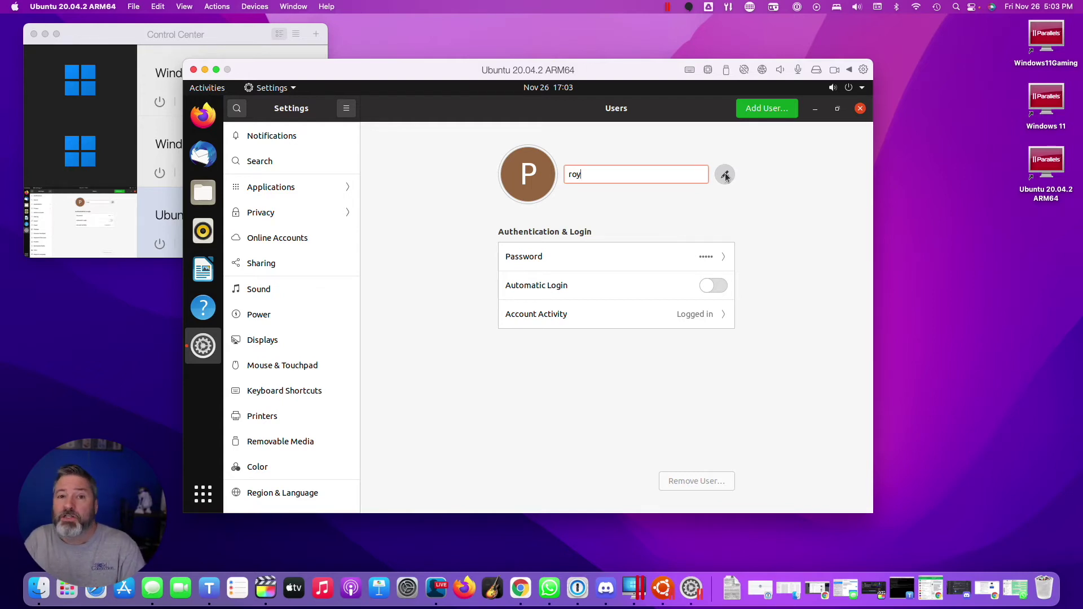
left_click(725, 175)
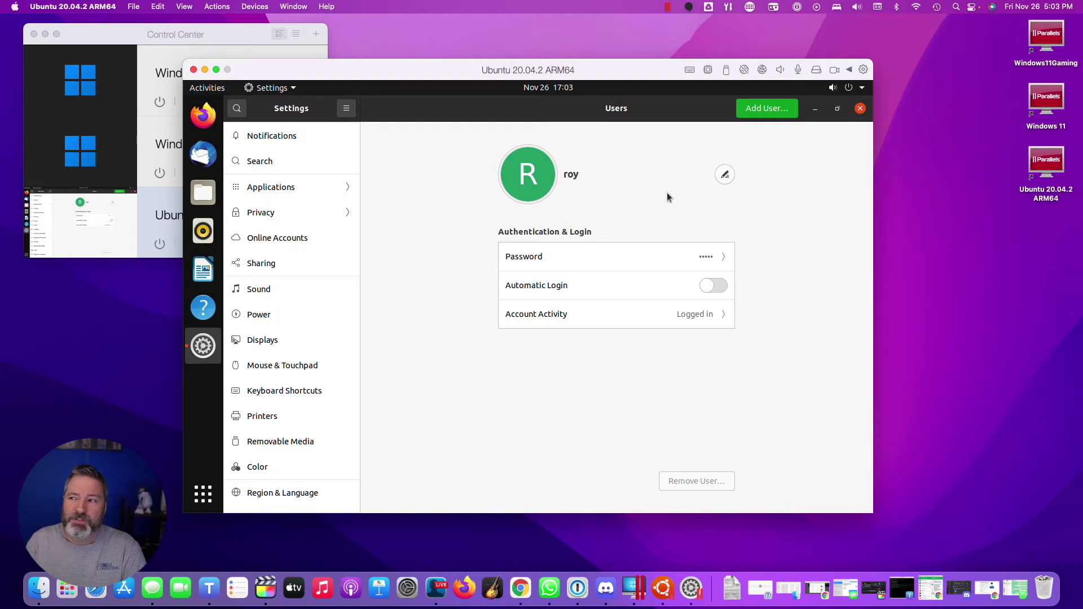
left_click(859, 109)
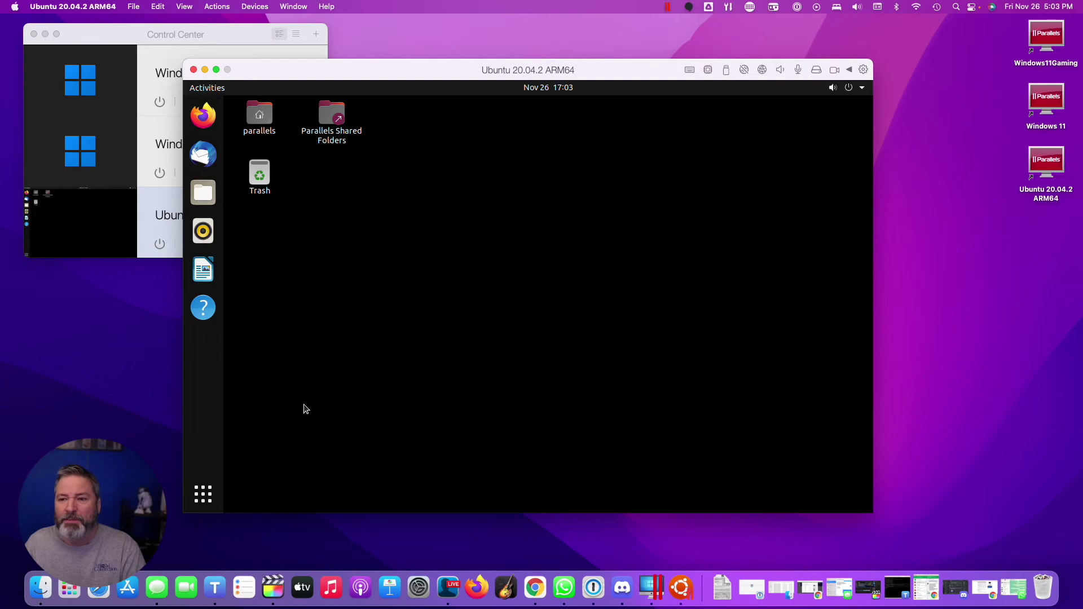
Pin Terminal to the favourites, launch it, and type 'sudo apt-get update'
left_click(203, 494)
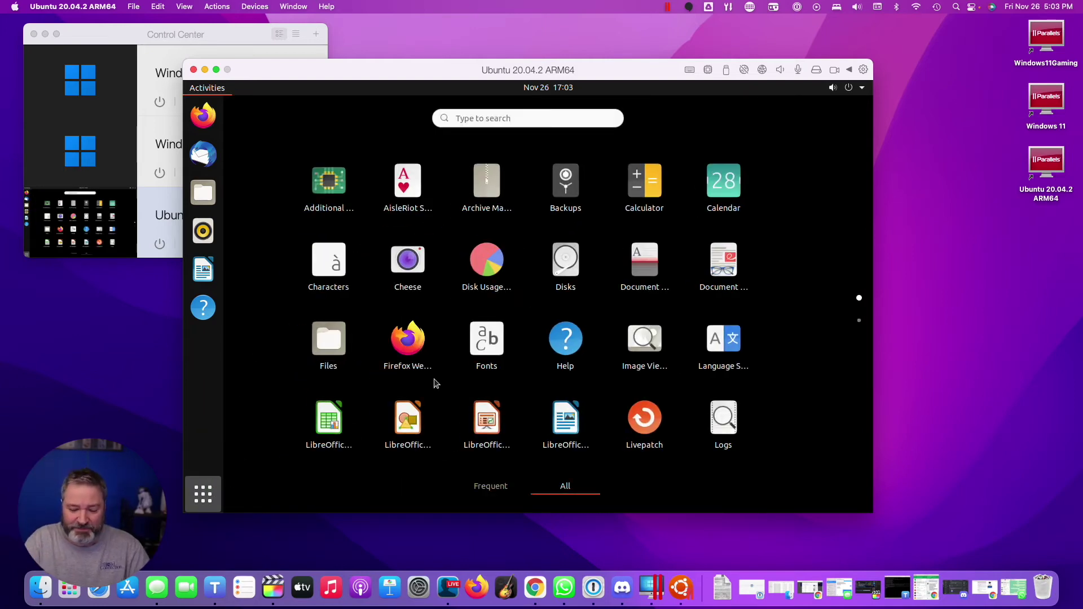
type("ter")
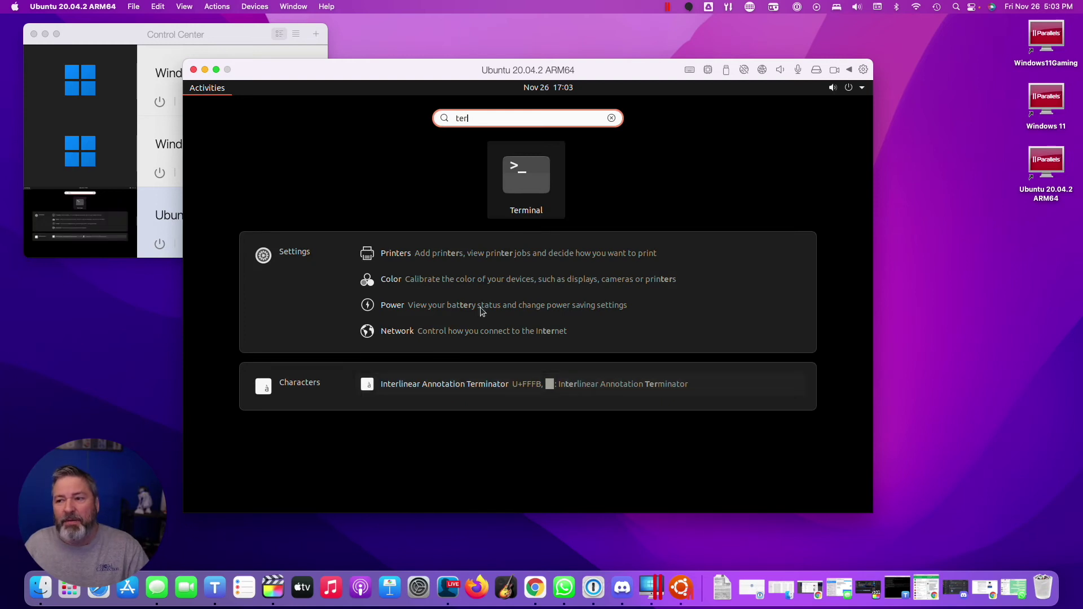
right_click(519, 186)
left_click(588, 204)
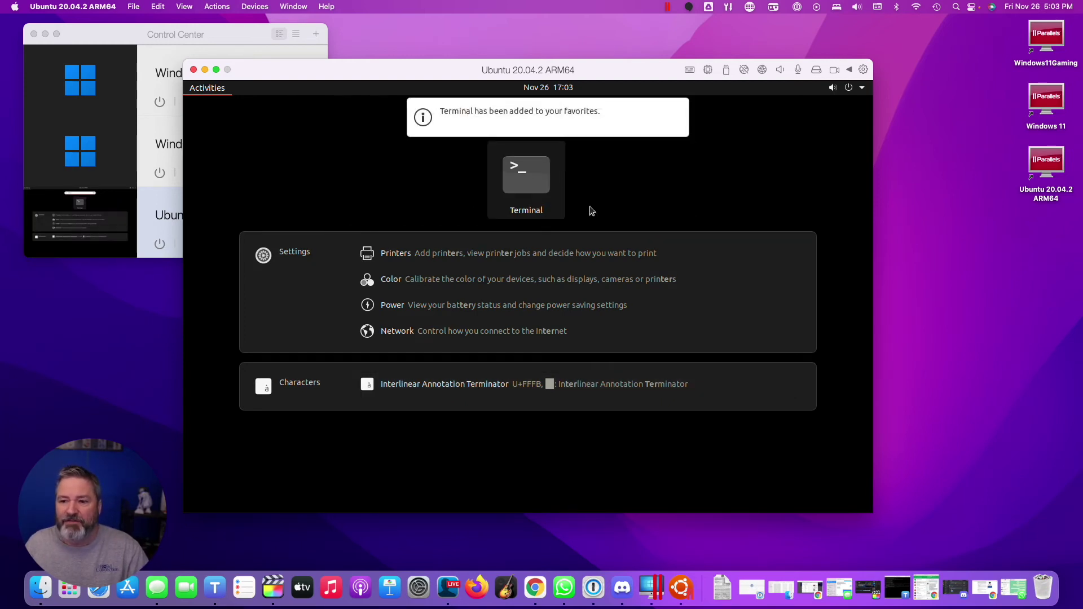
key("Return")
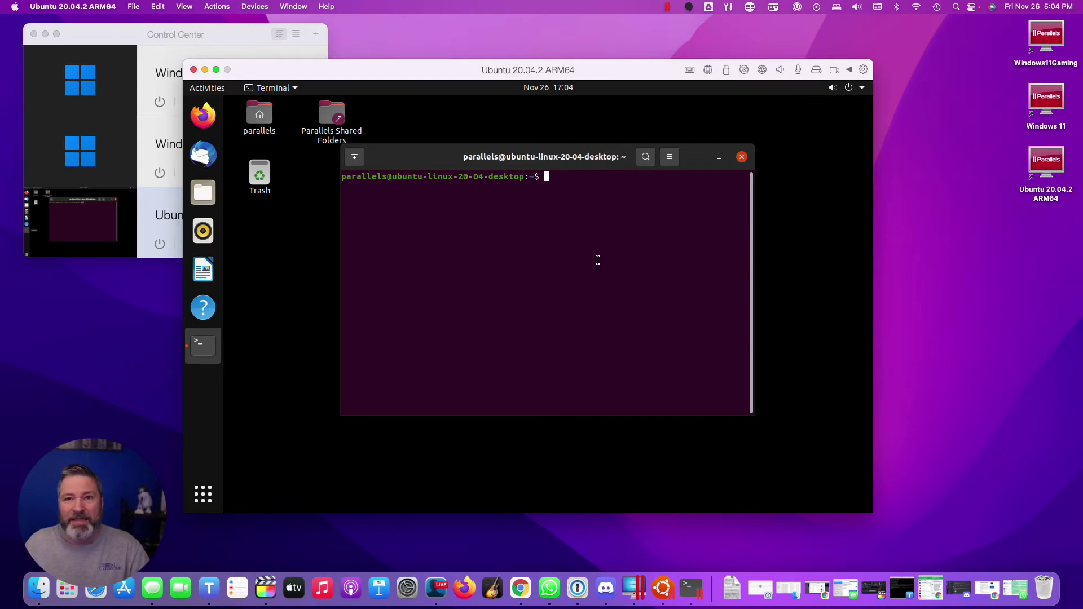
type("sudo ")
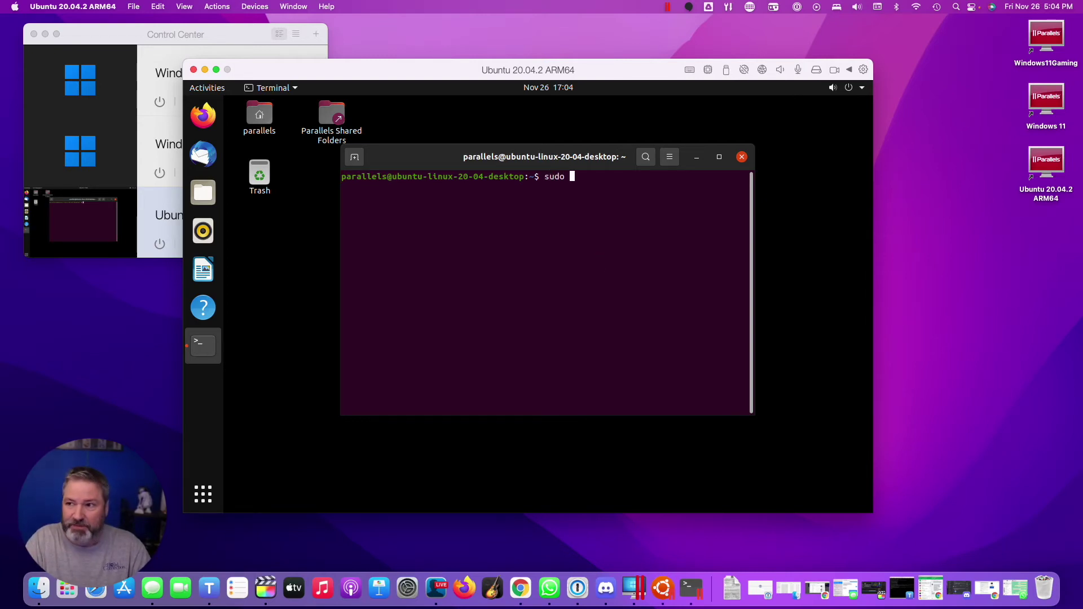
type("apt-get ")
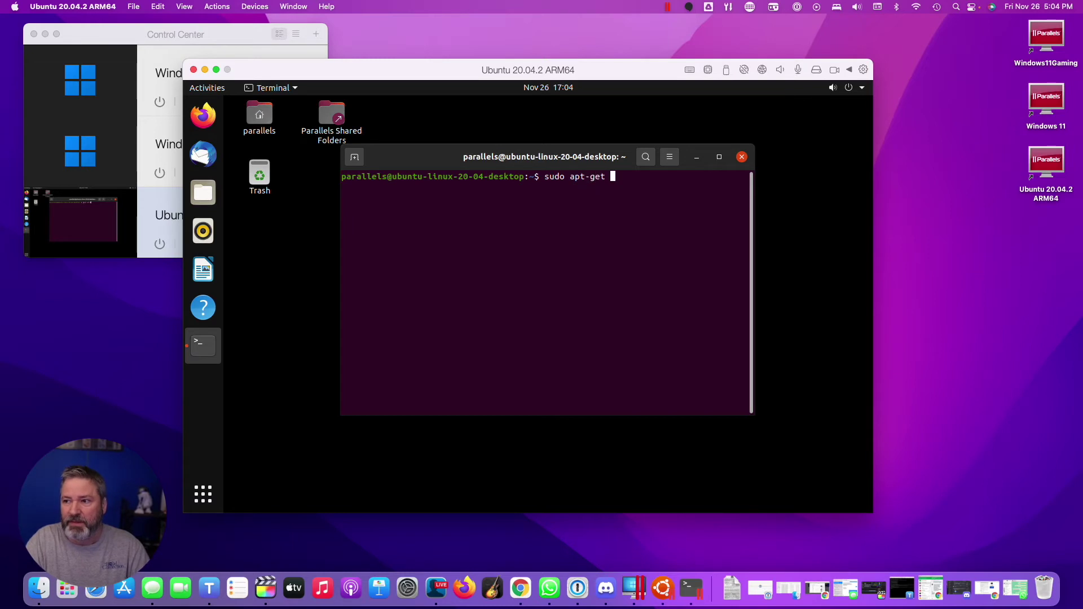
type("update")
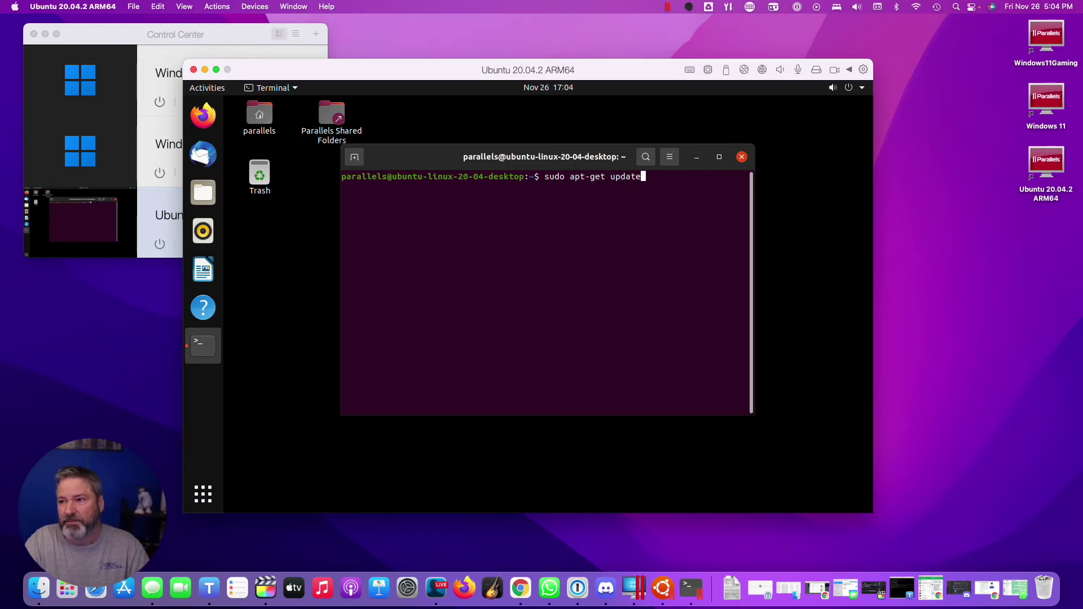
Run 'sudo apt-get update', authenticating with the sudo password, to refresh package lists
key("Return")
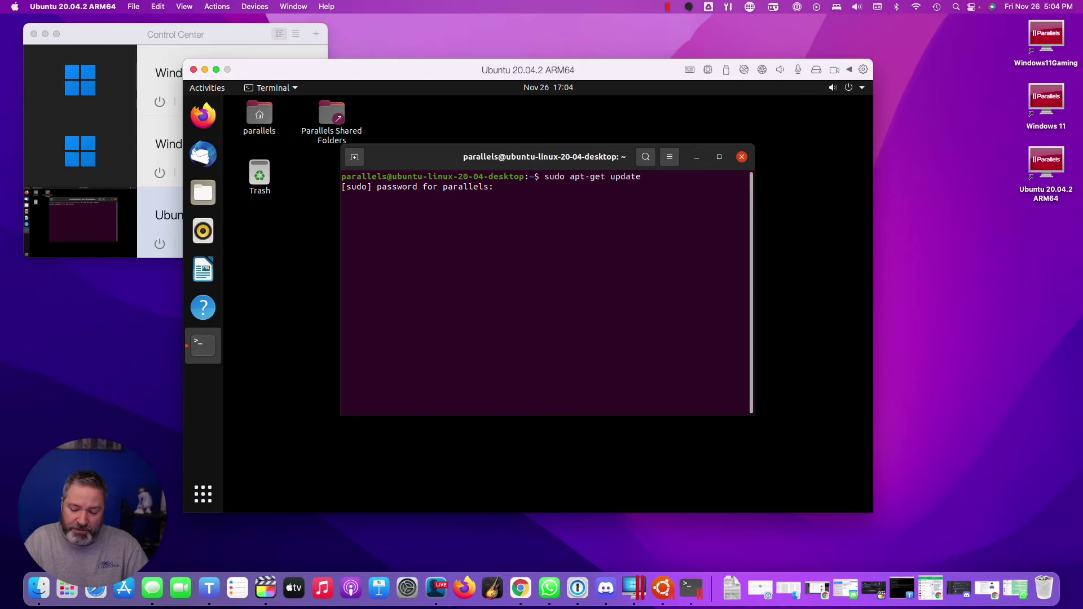
key("Return")
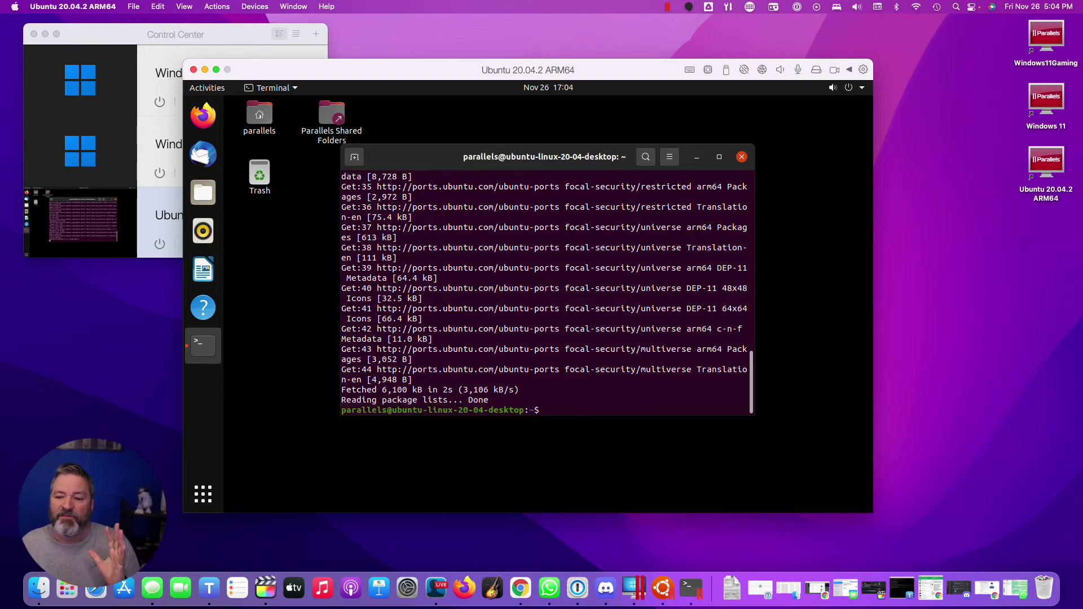
left_click(204, 495)
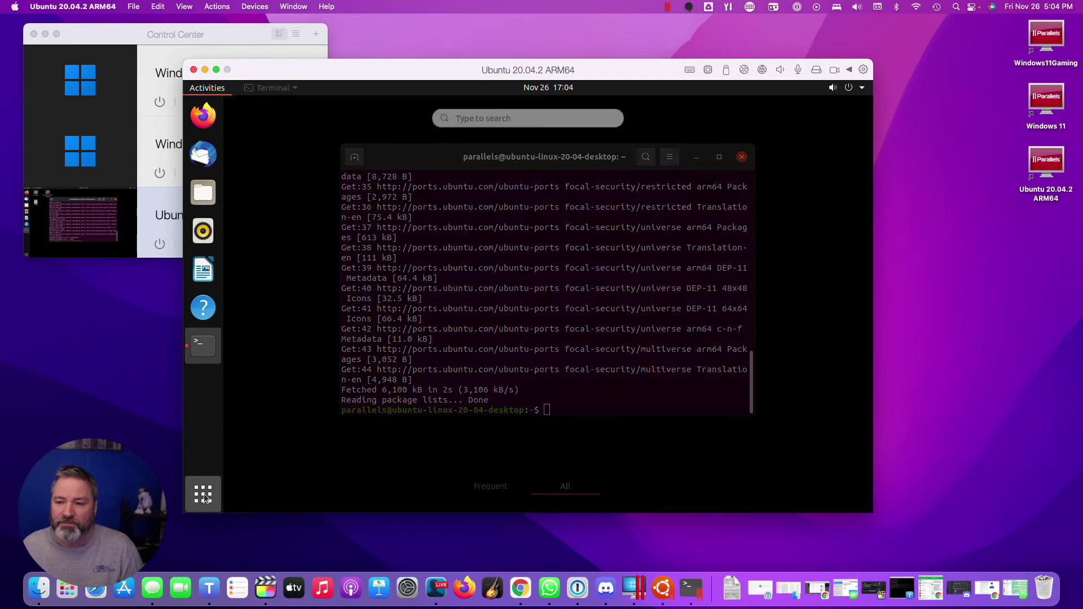
type("about")
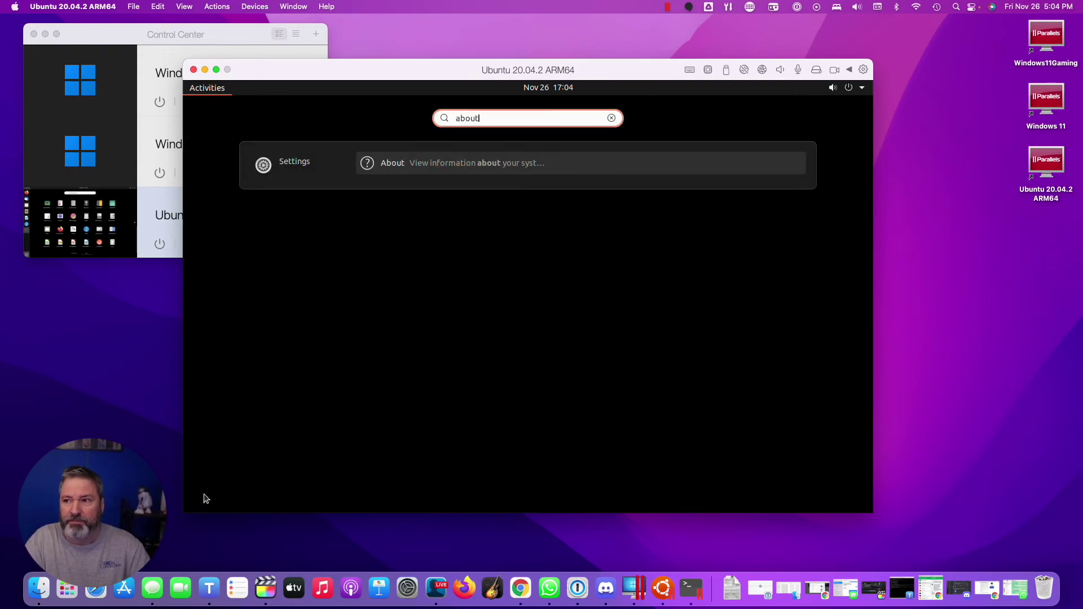
left_click(416, 163)
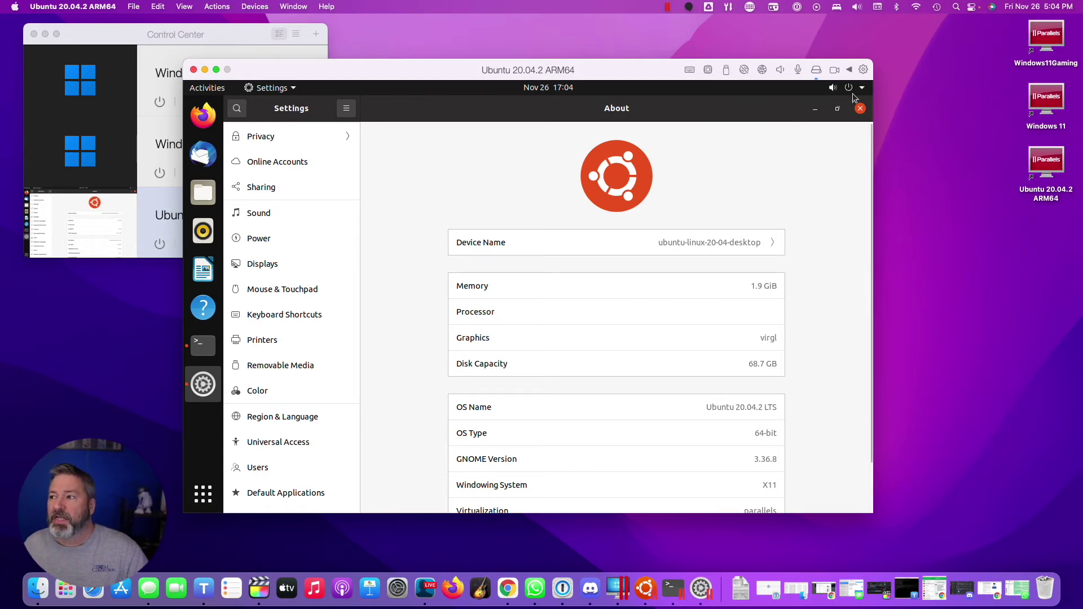
left_click(860, 108)
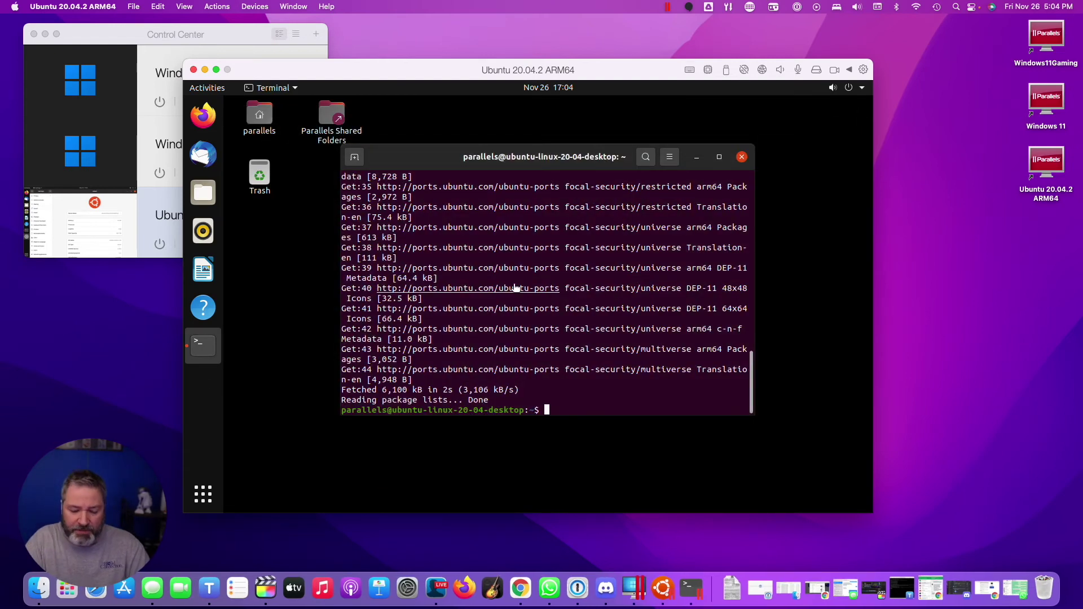
Run 'sudo apt-get upgrade' and answer Y to install the 185 pending package upgrades
type("s")
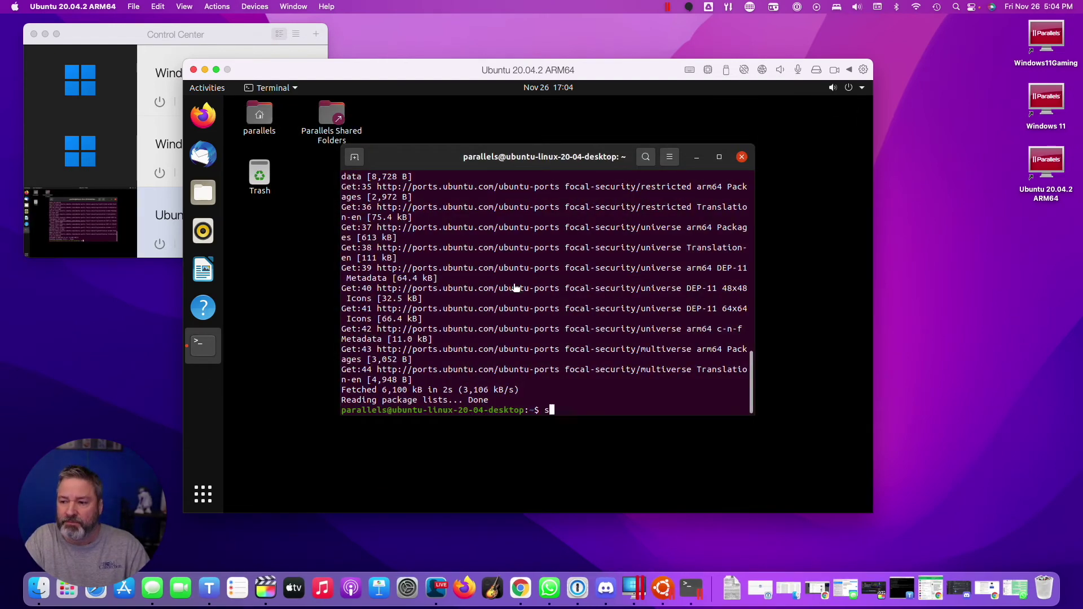
type("udo apt-g")
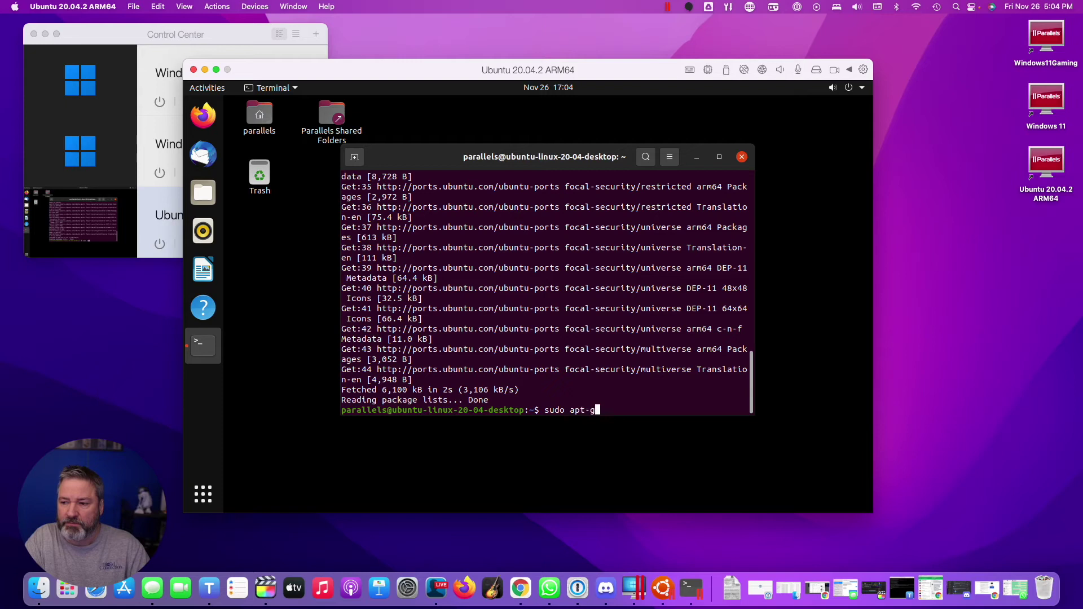
type("et upgrade")
key("Return")
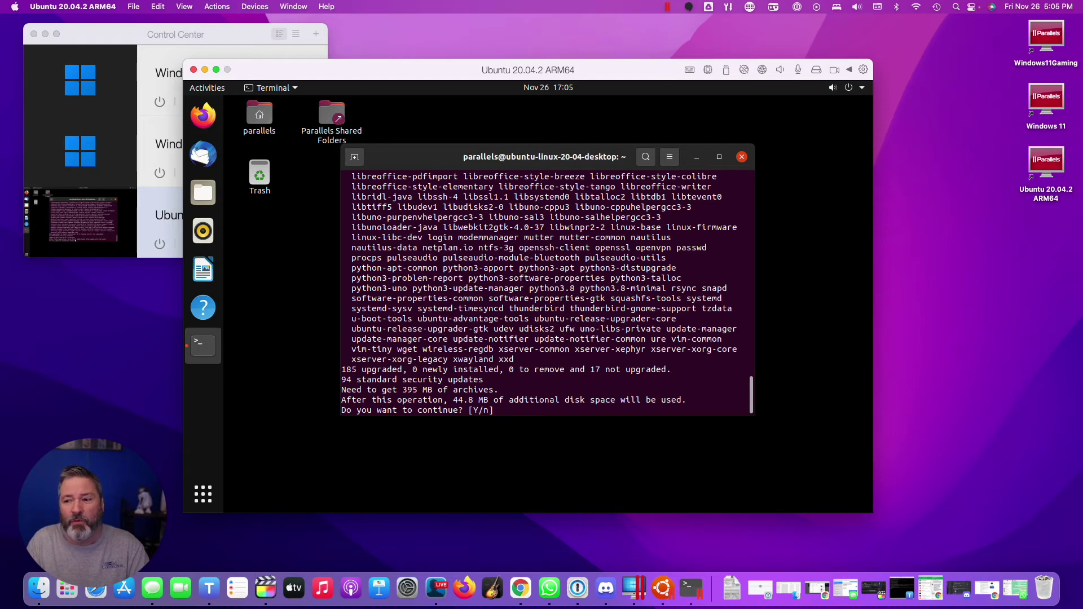
type("Y")
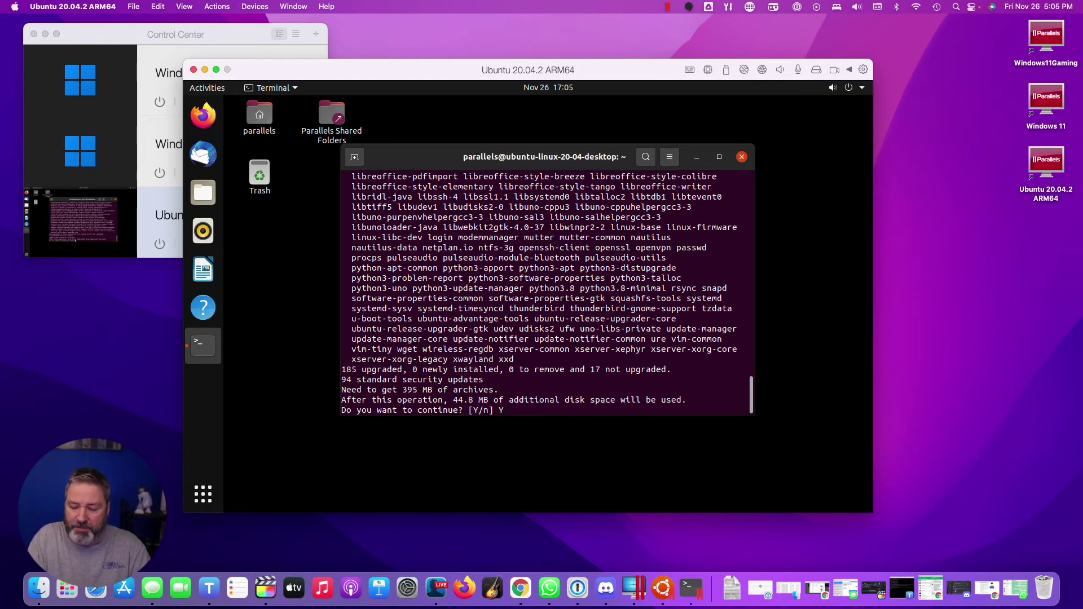
key("Return")
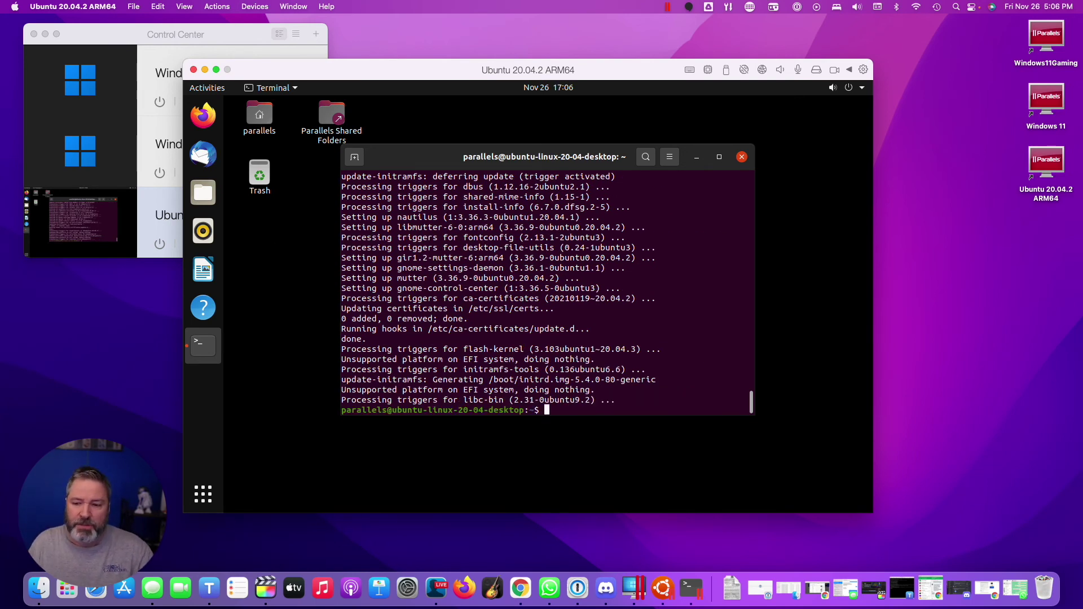
left_click(203, 494)
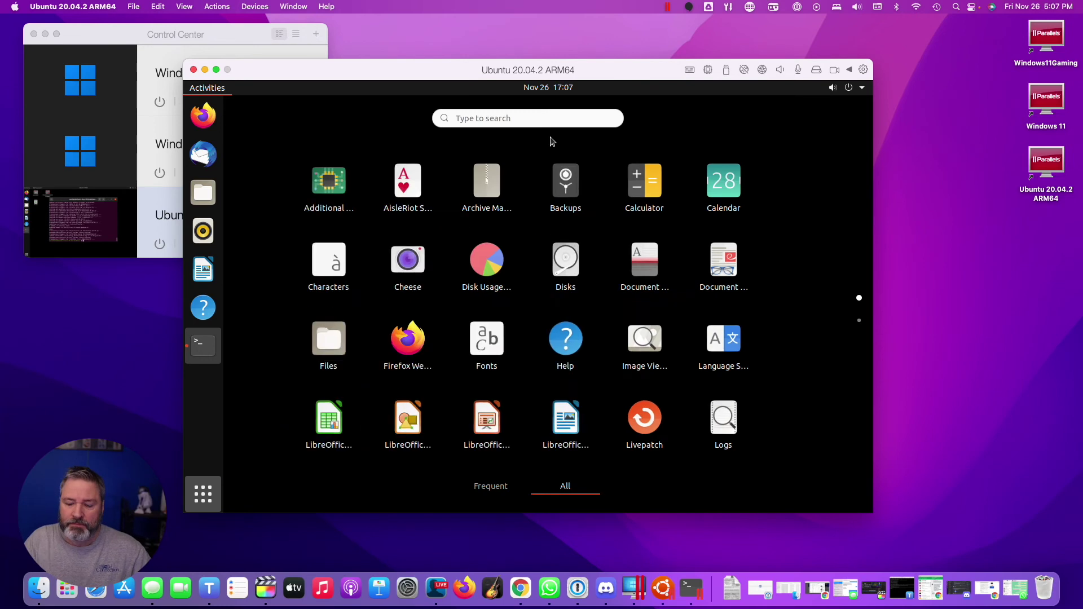
Confirm under Settings > About that the OS is Ubuntu 20.04.3 LTS, then launch Firefox
type("about")
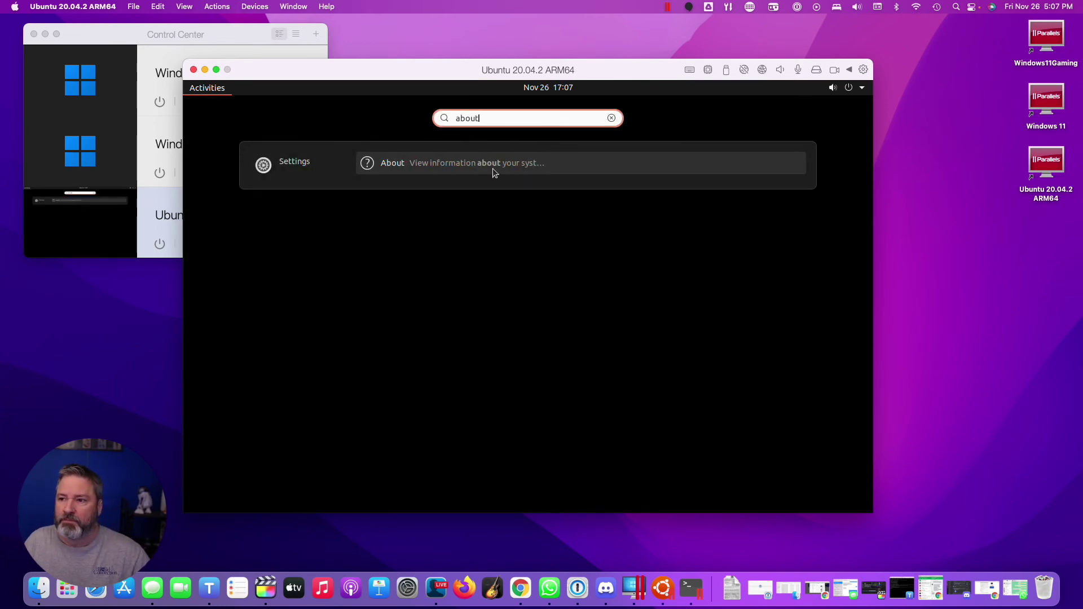
left_click(492, 168)
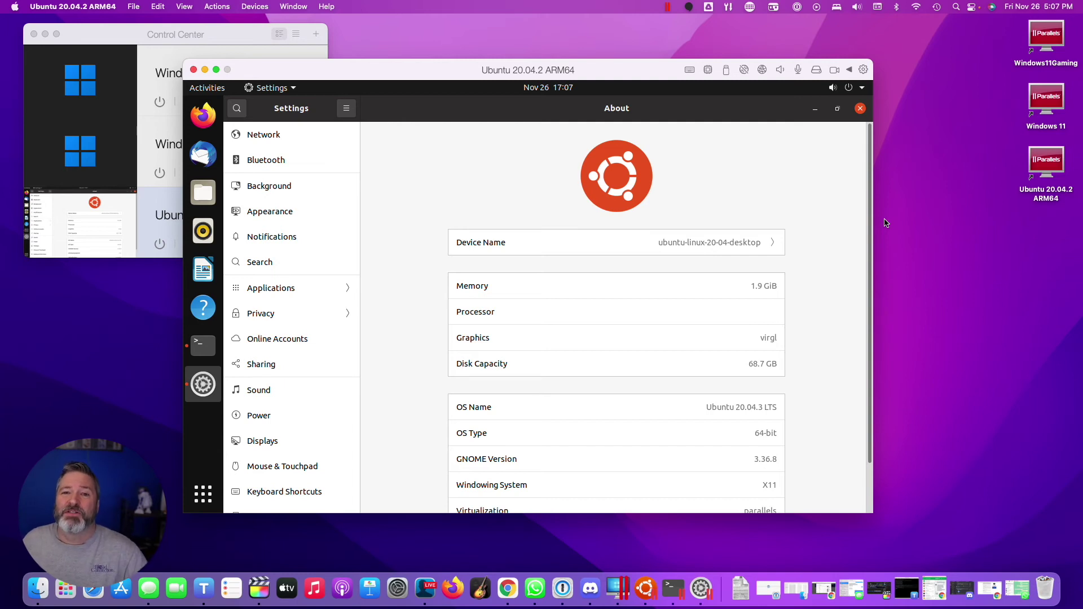
left_click(860, 108)
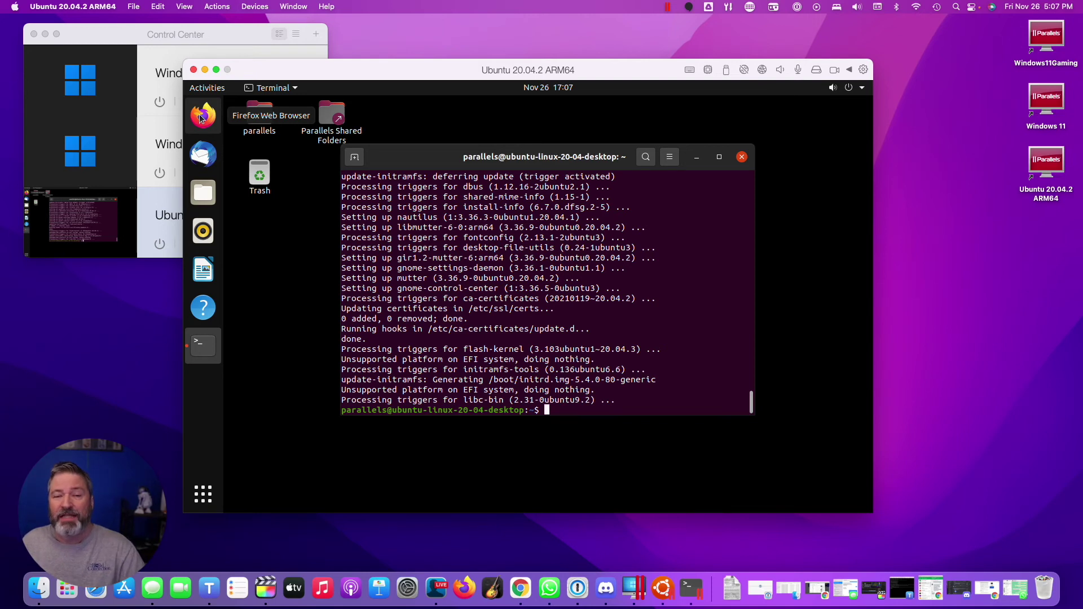
left_click(202, 117)
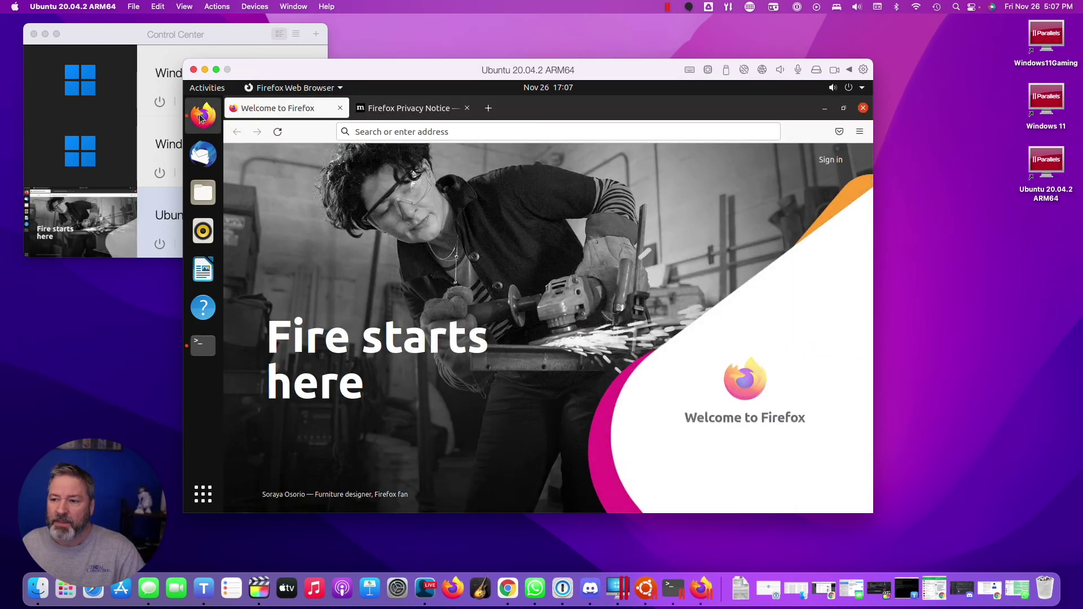
left_click(489, 131)
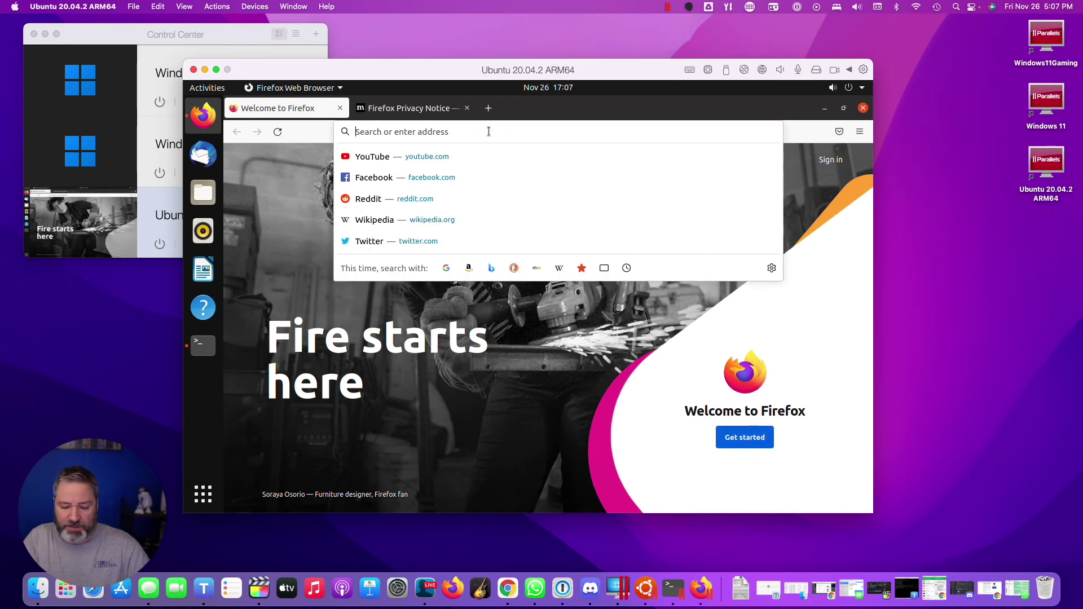
type("www")
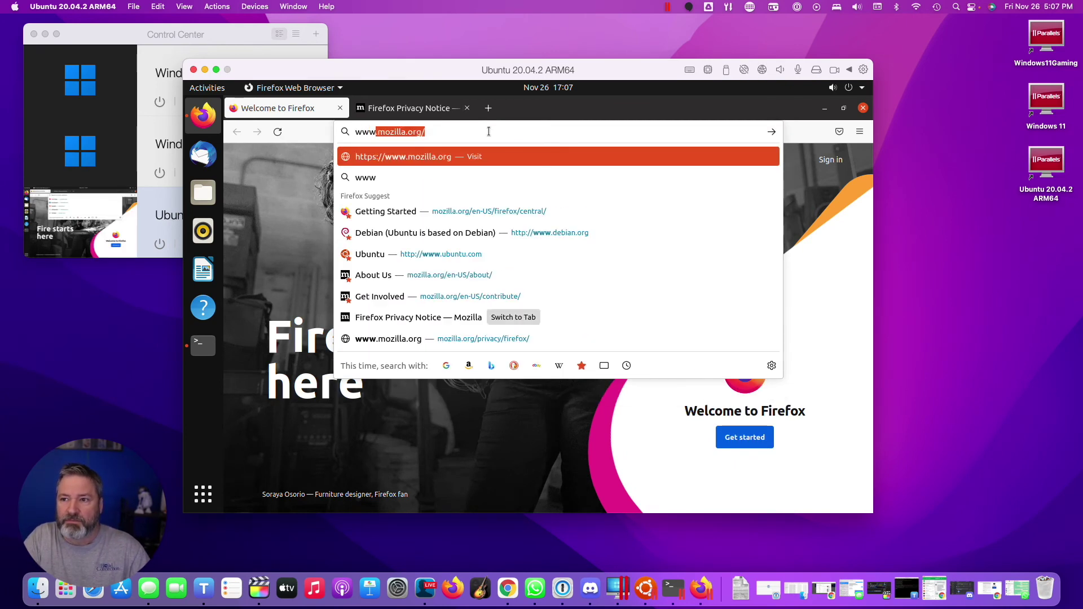
type(".google.com")
key("Return")
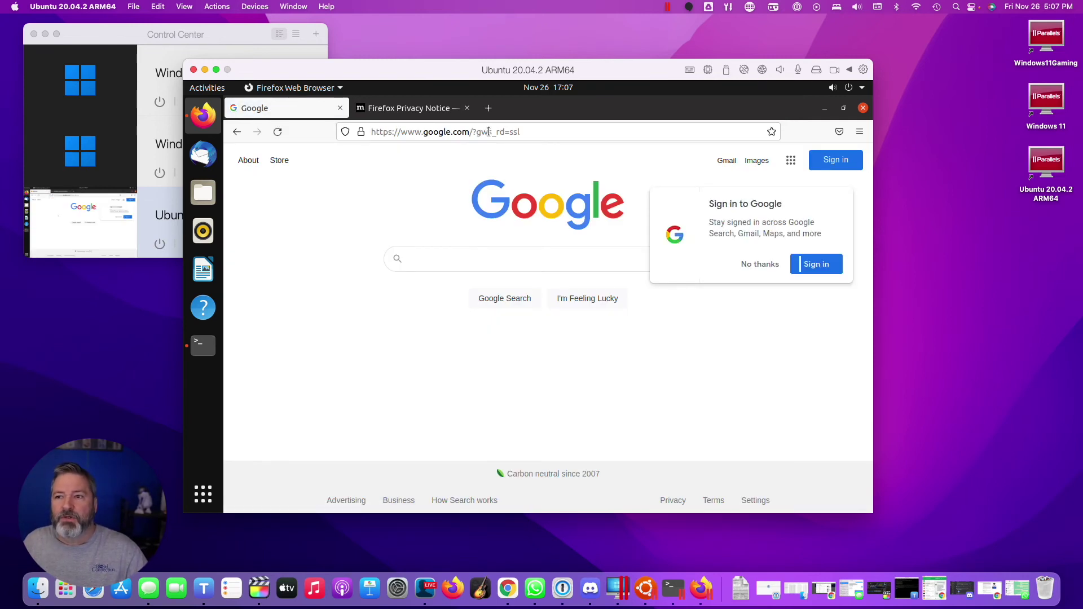
Close Firefox and relaunch it from the dock
left_click(862, 108)
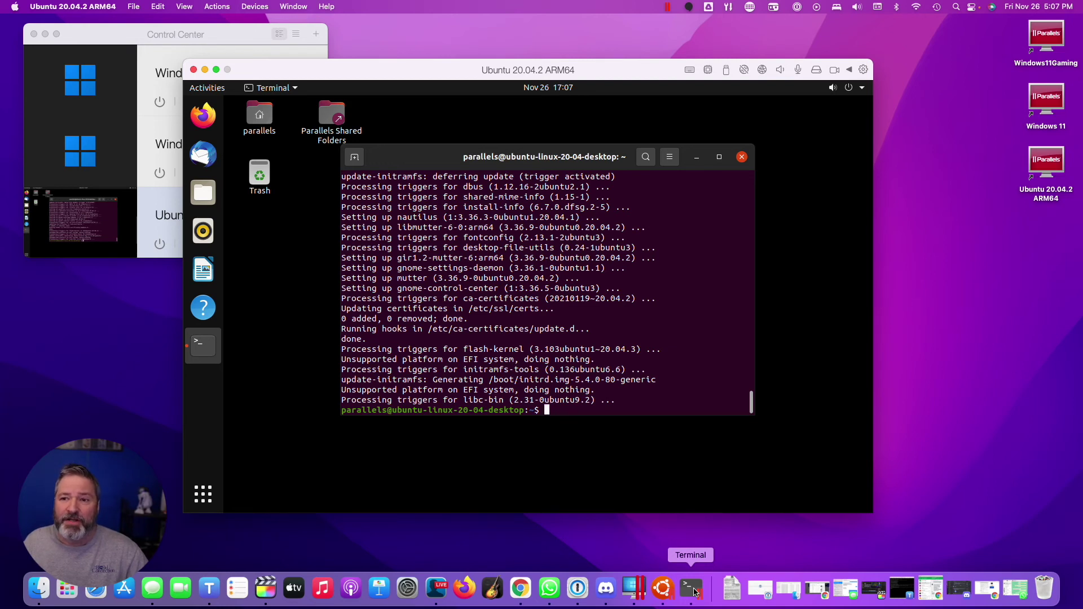
left_click(199, 118)
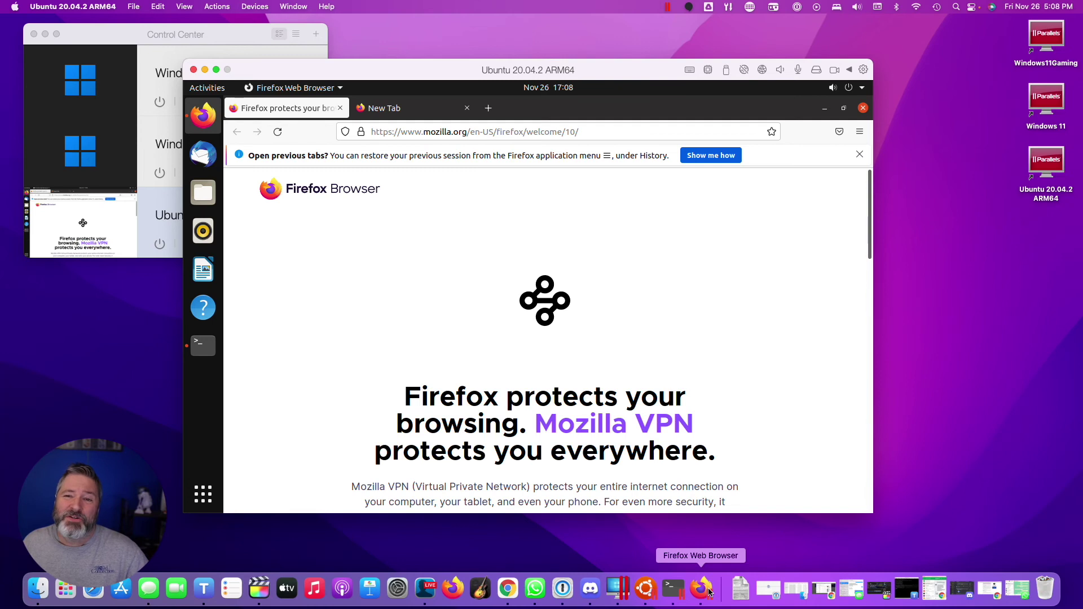
mouse_move(124, 79)
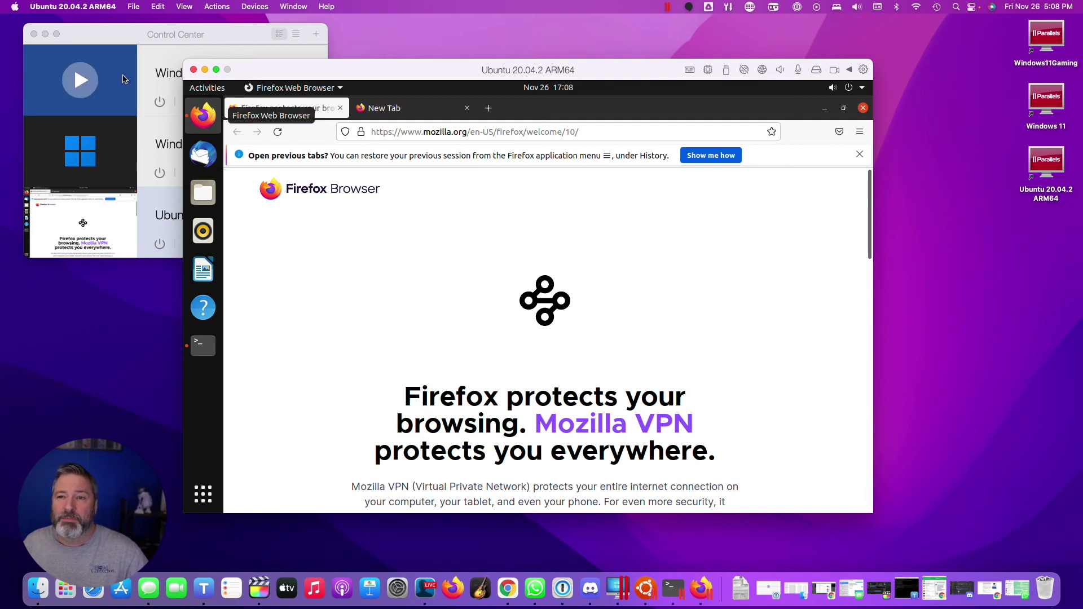
In the VM's Configuration, Options > Applications, uncheck 'Share Linux applications with Mac' and confirm Disable
left_click(219, 6)
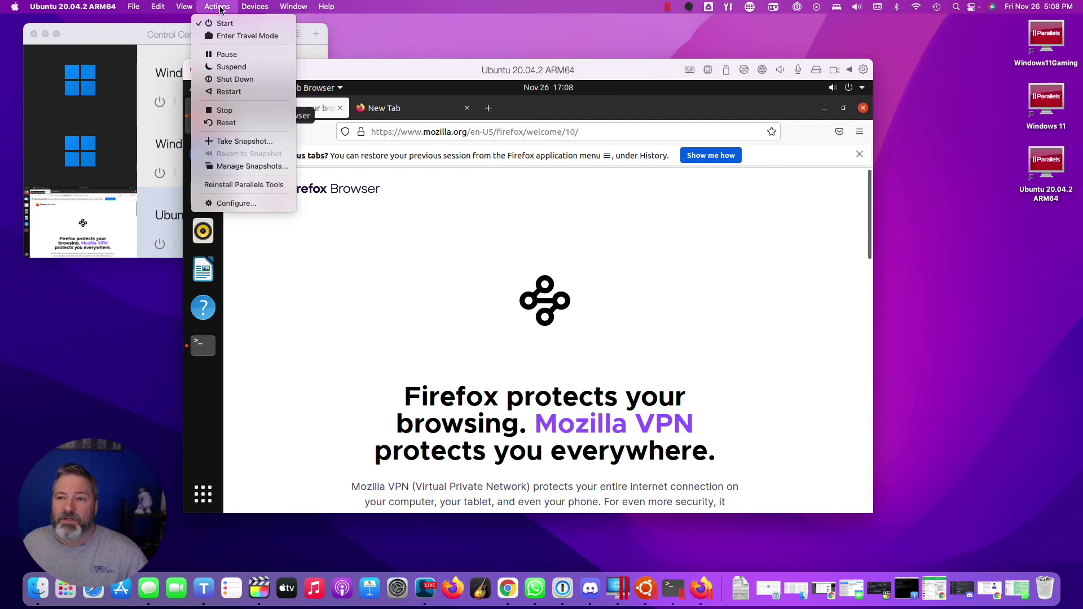
left_click(254, 206)
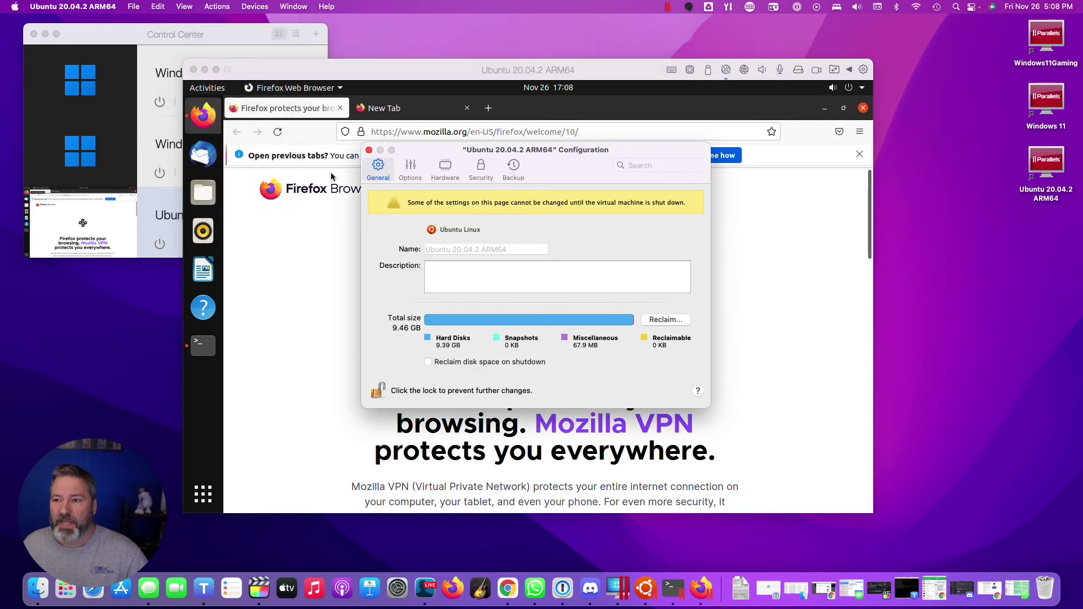
left_click(411, 170)
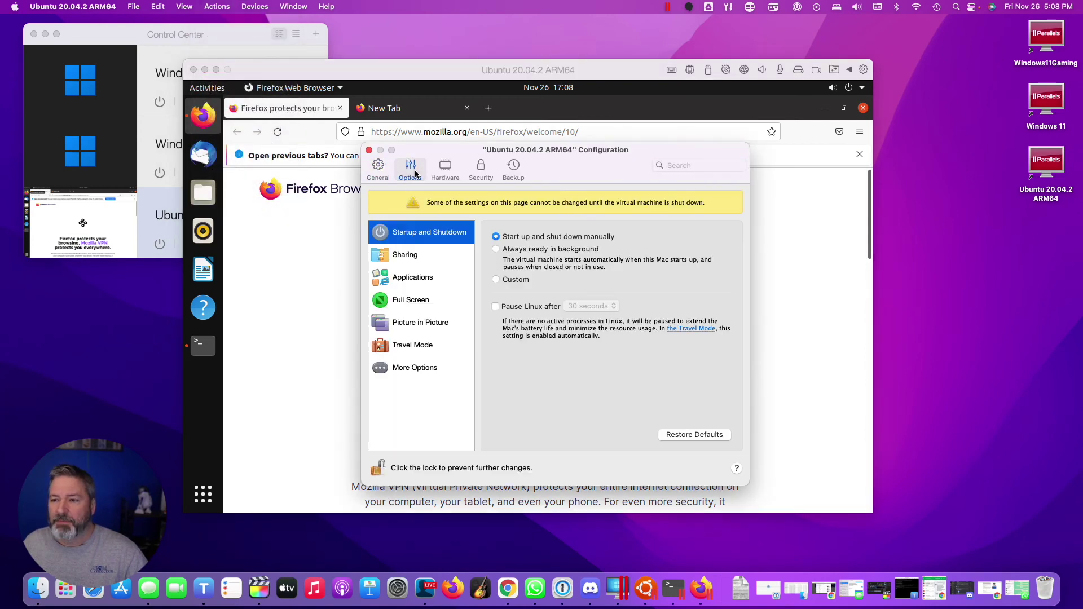
left_click(415, 282)
left_click(495, 236)
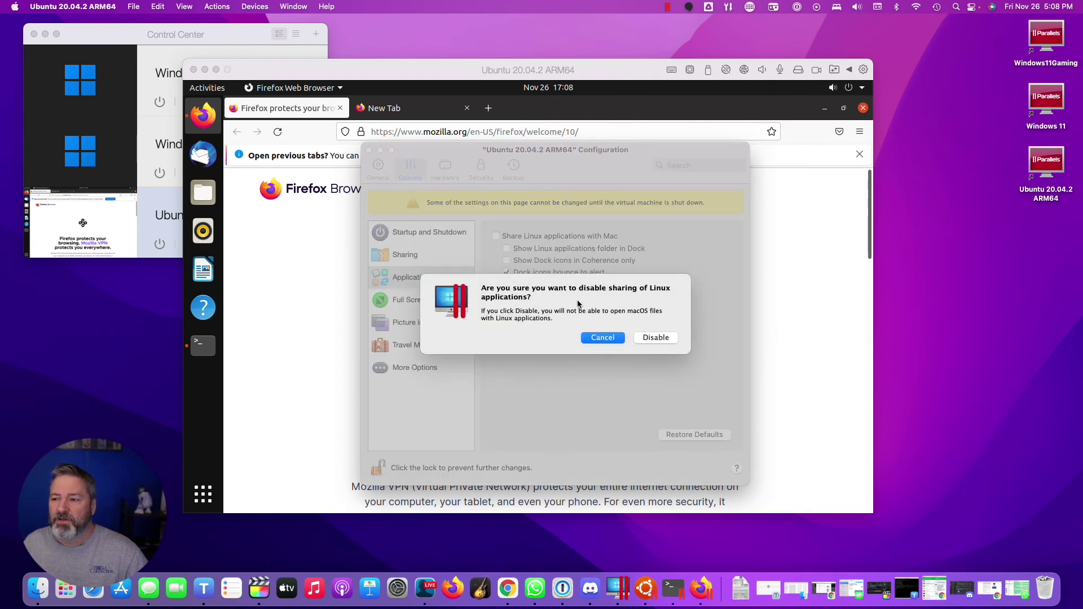
left_click(656, 337)
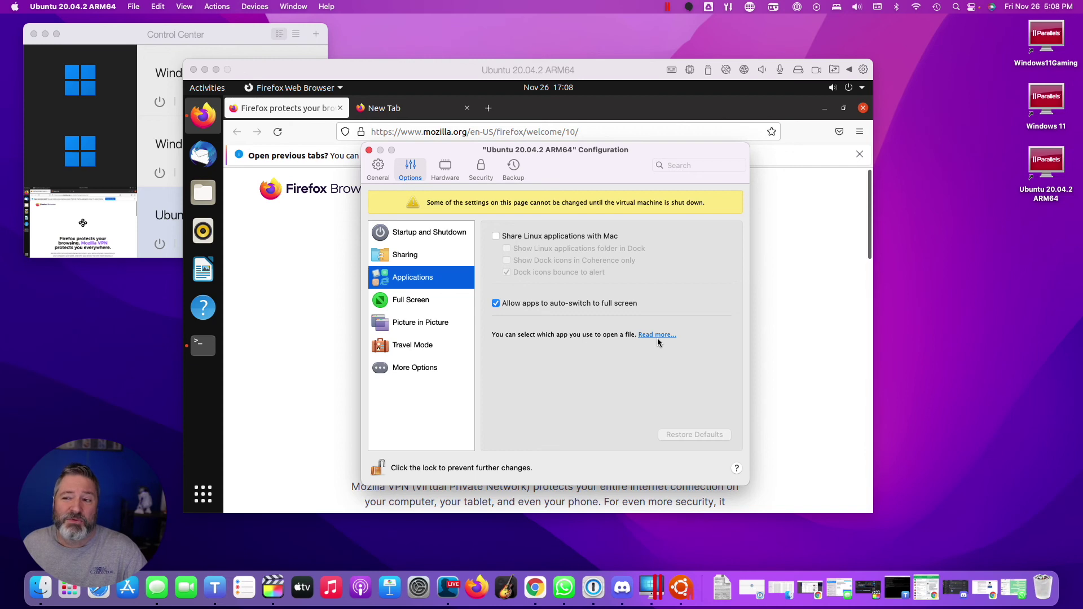
left_click(378, 168)
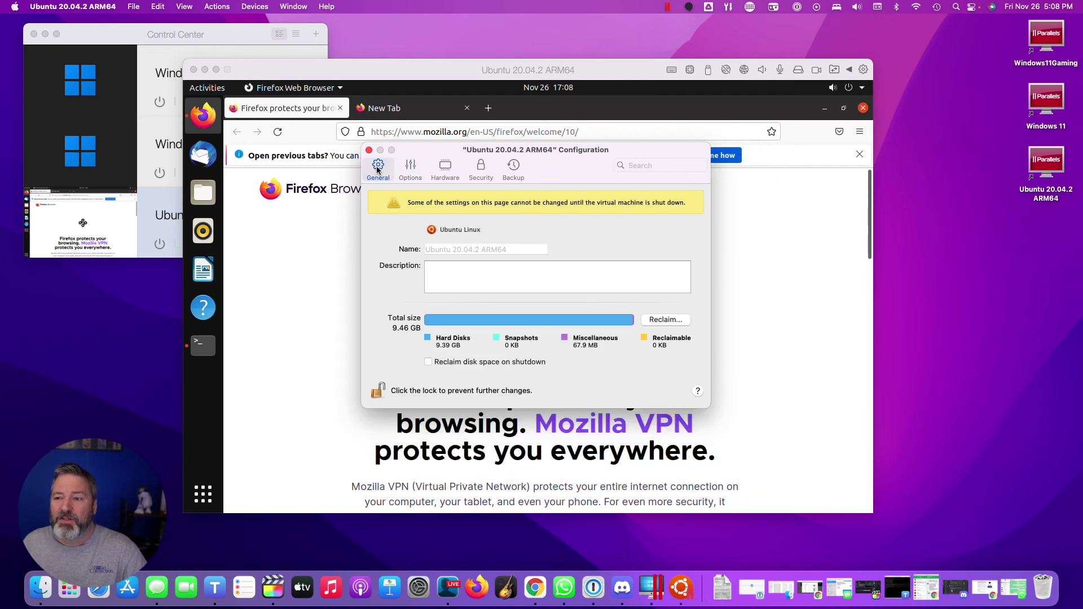
left_click(410, 169)
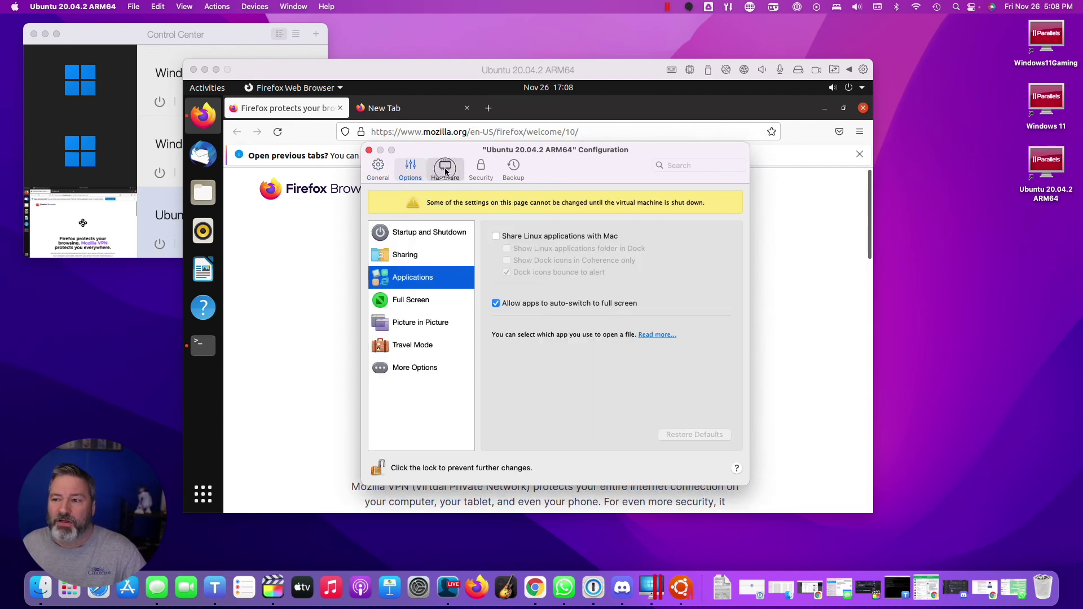
Review the Hardware tab's CPU & Memory: 2 processors and 2048 MB
left_click(445, 170)
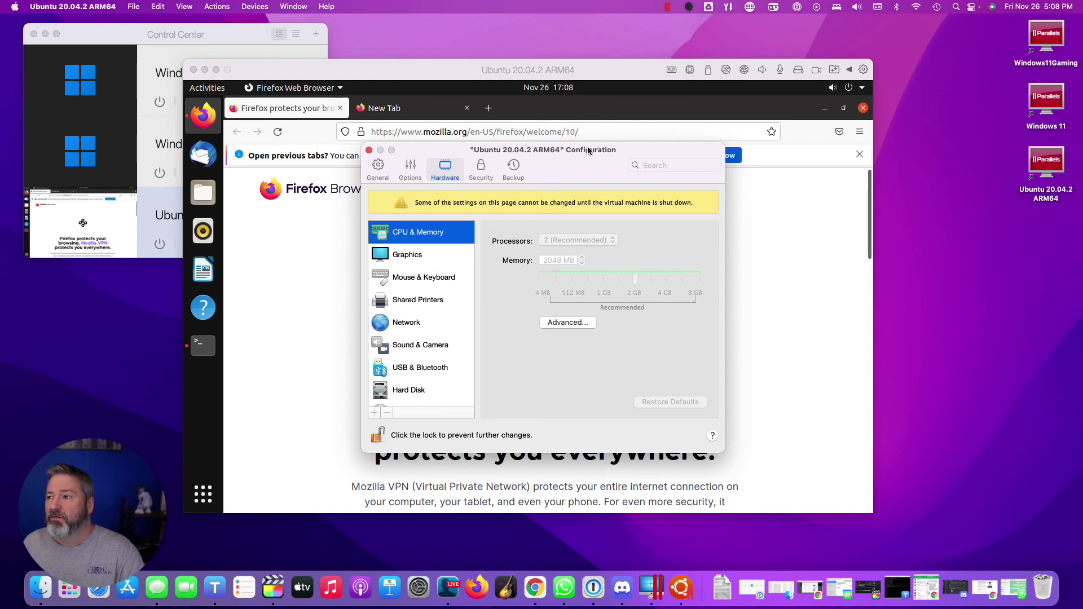
Close Firefox and run 'sudo shutdown -h now' in Terminal to power off the VM
left_click(863, 108)
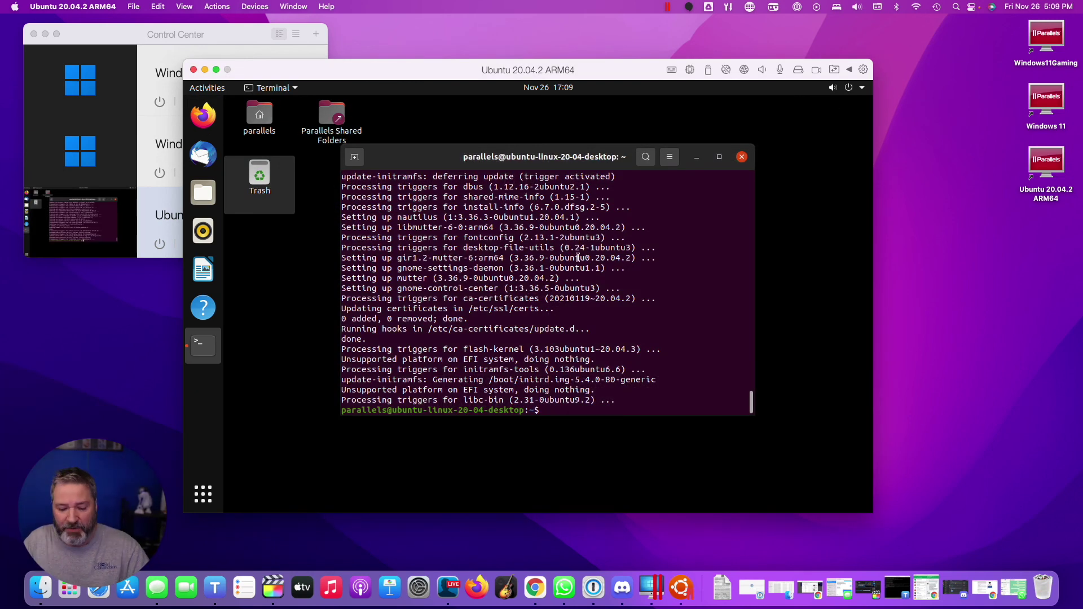
type("sdo")
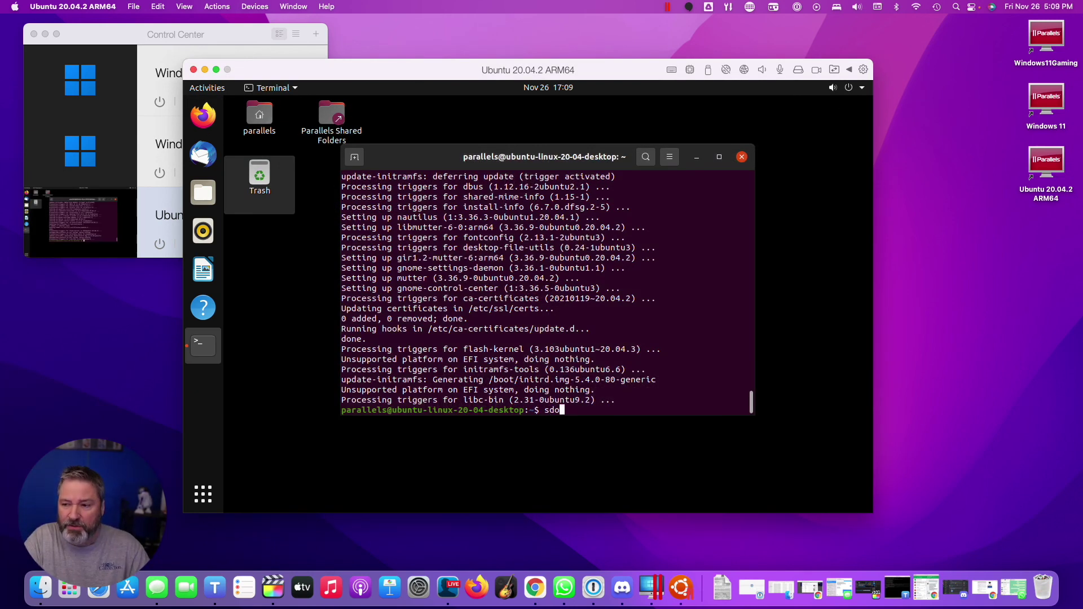
key("BackSpace")
type("udo shutodwn")
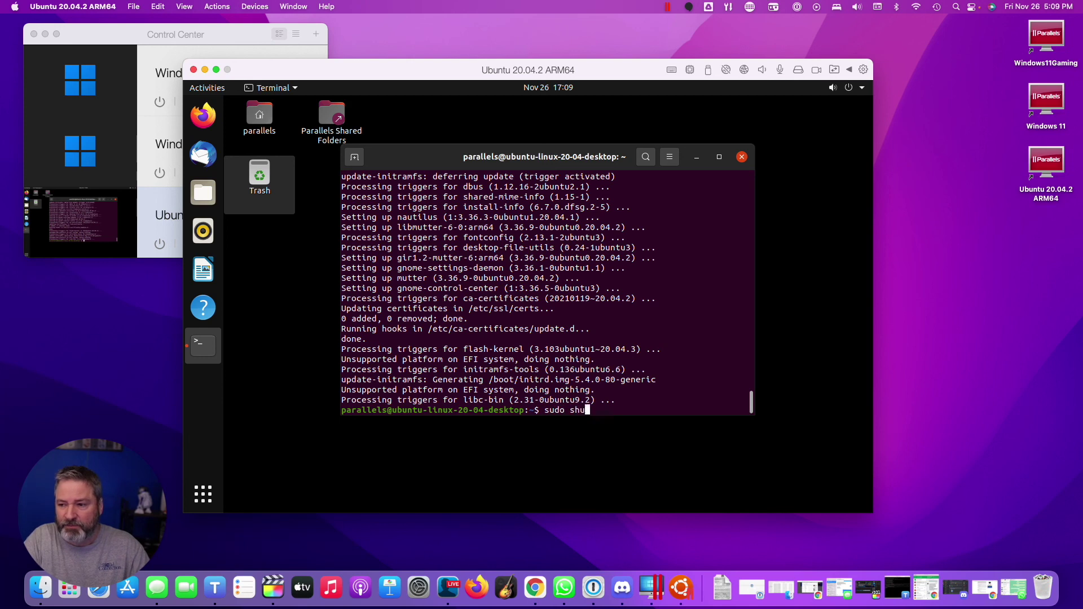
key("BackSpace")
key("BackSpace")
key("BackSpace")
key("BackSpace")
type("down -h")
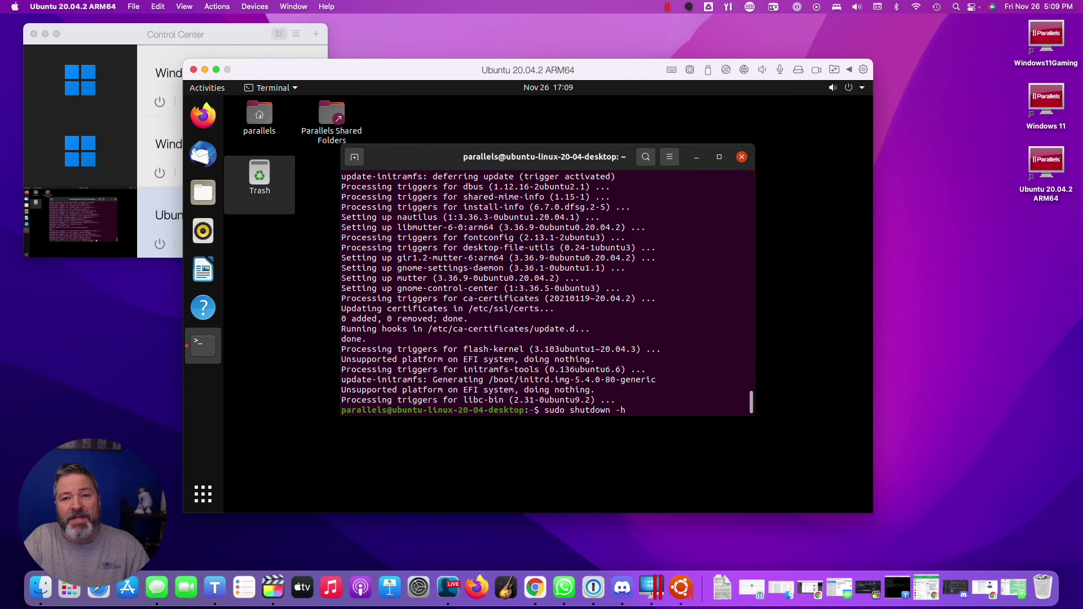
key("BackSpace")
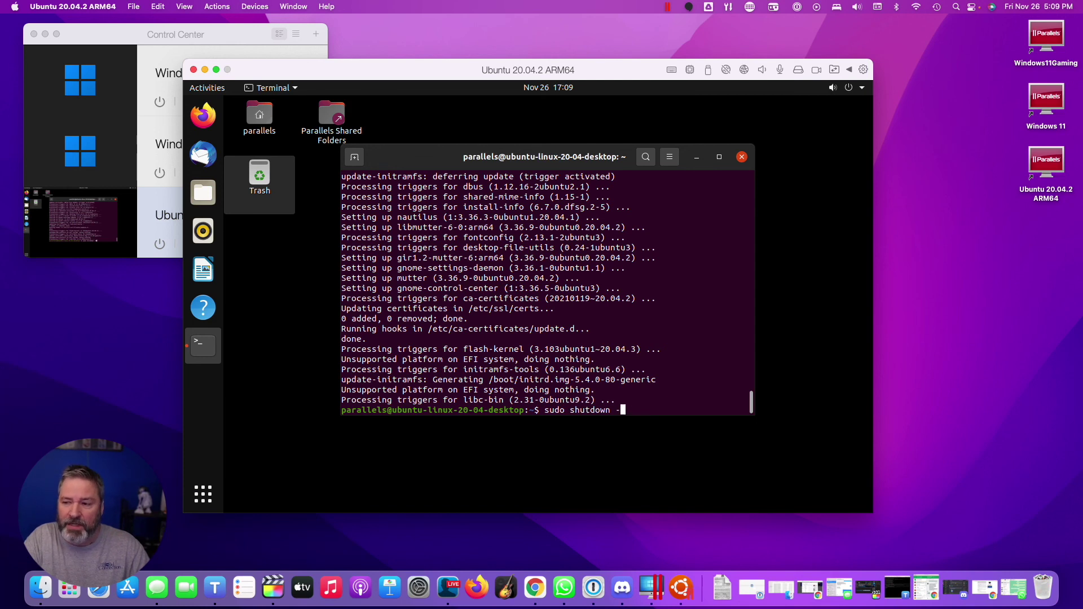
type("r")
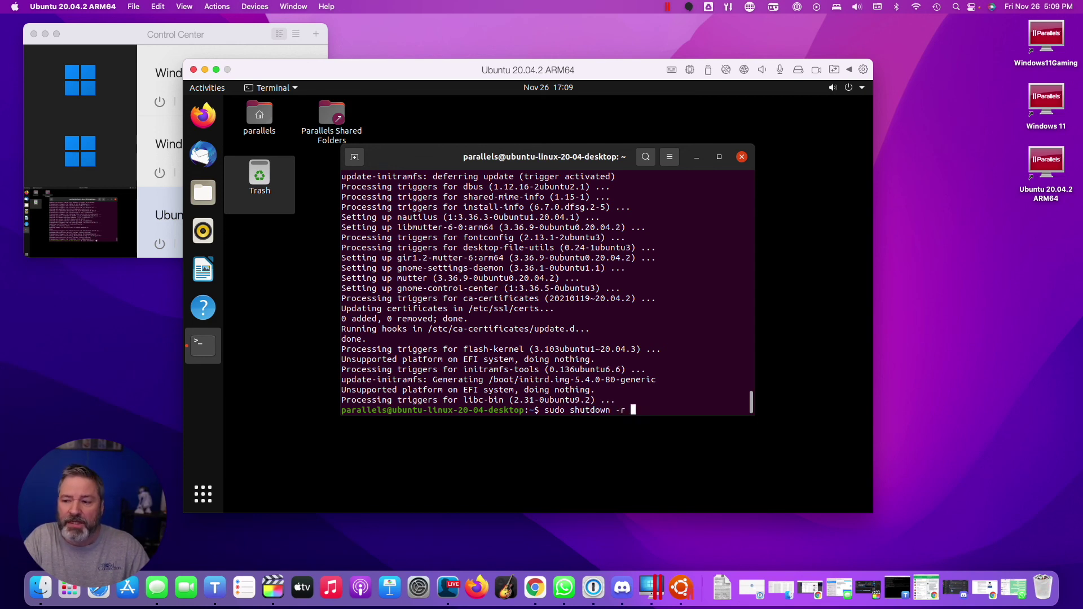
key("BackSpace")
key("BackSpace")
type("h now")
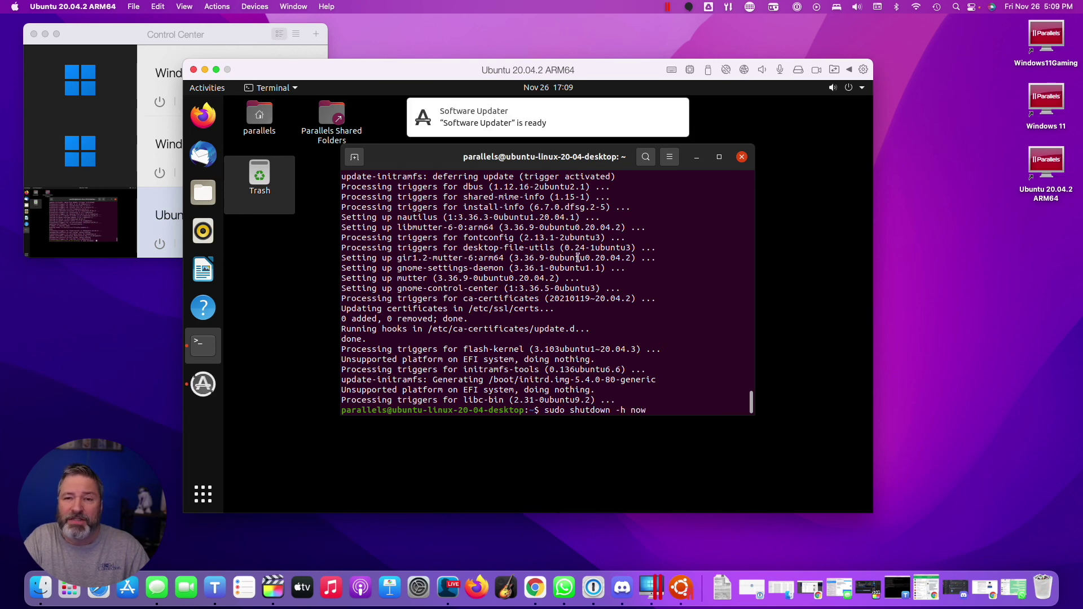
key("Return")
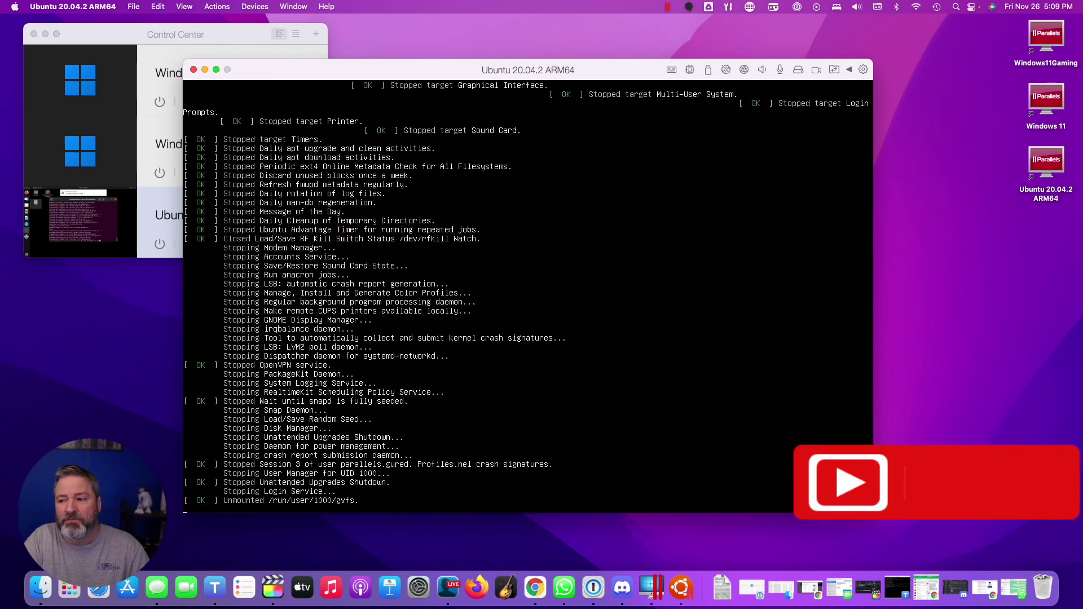